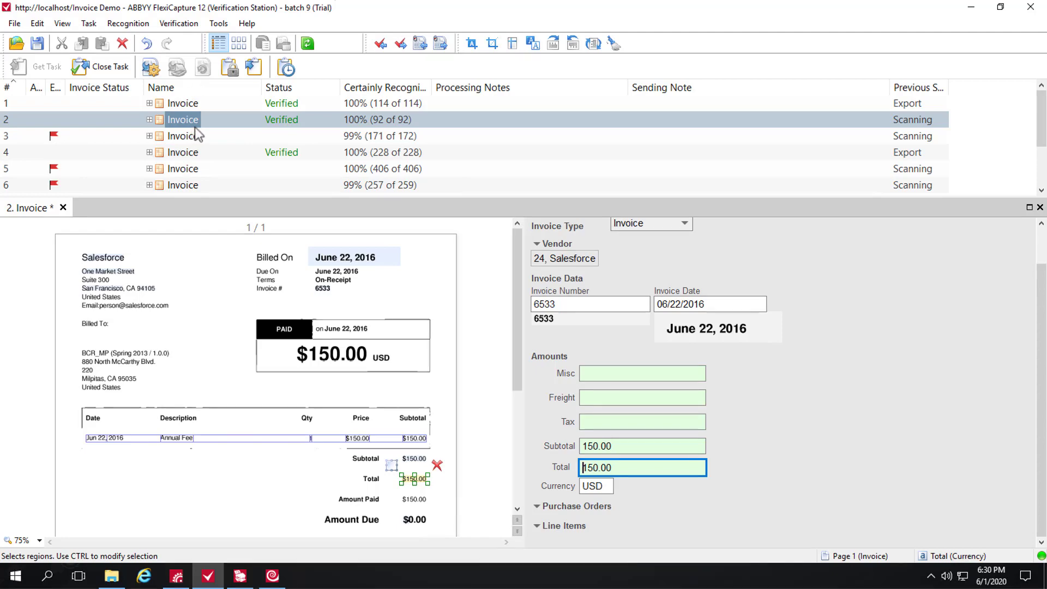
Open invoice 3 and add the missing slash so Invoice Date reads 06/23/2016
key("Down")
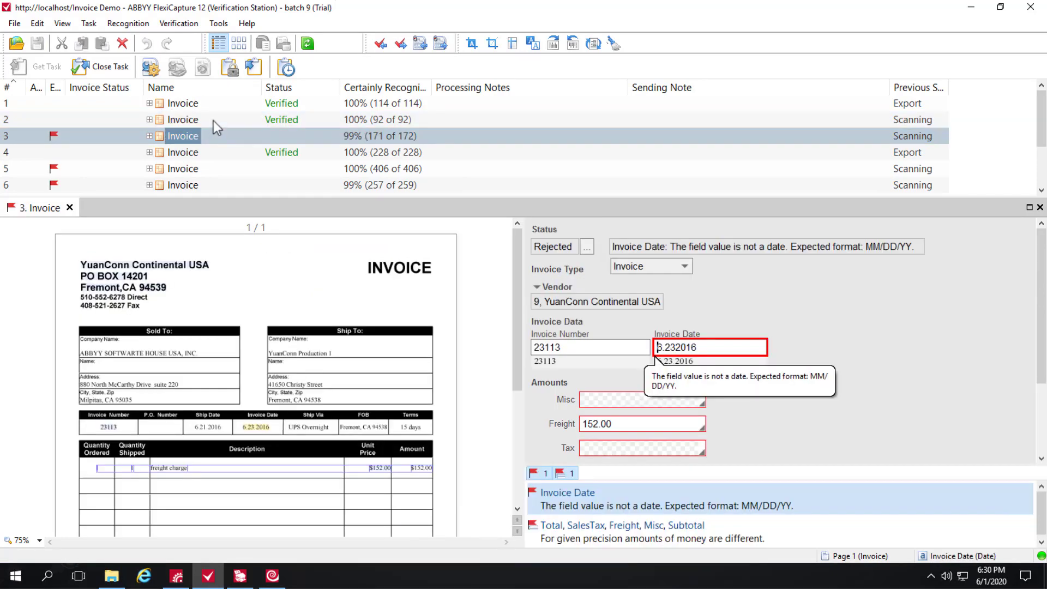
left_click(675, 347)
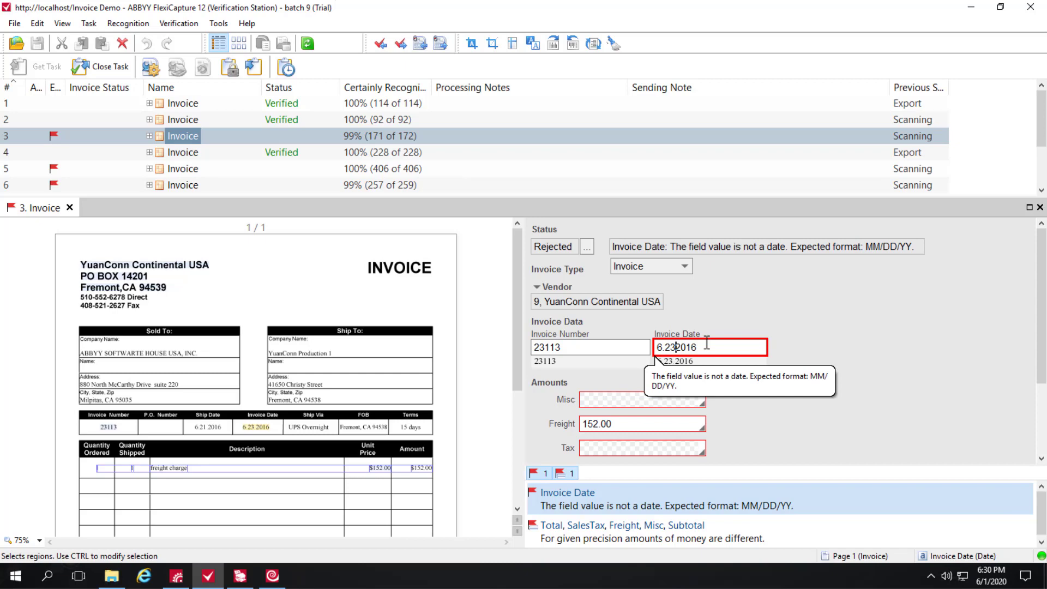
type("/")
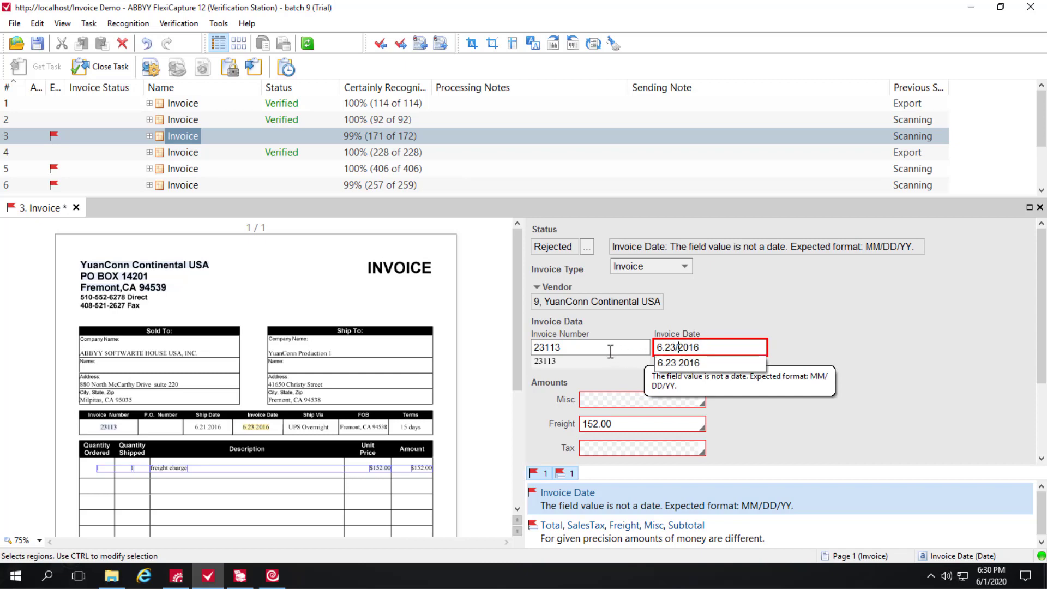
left_click(610, 350)
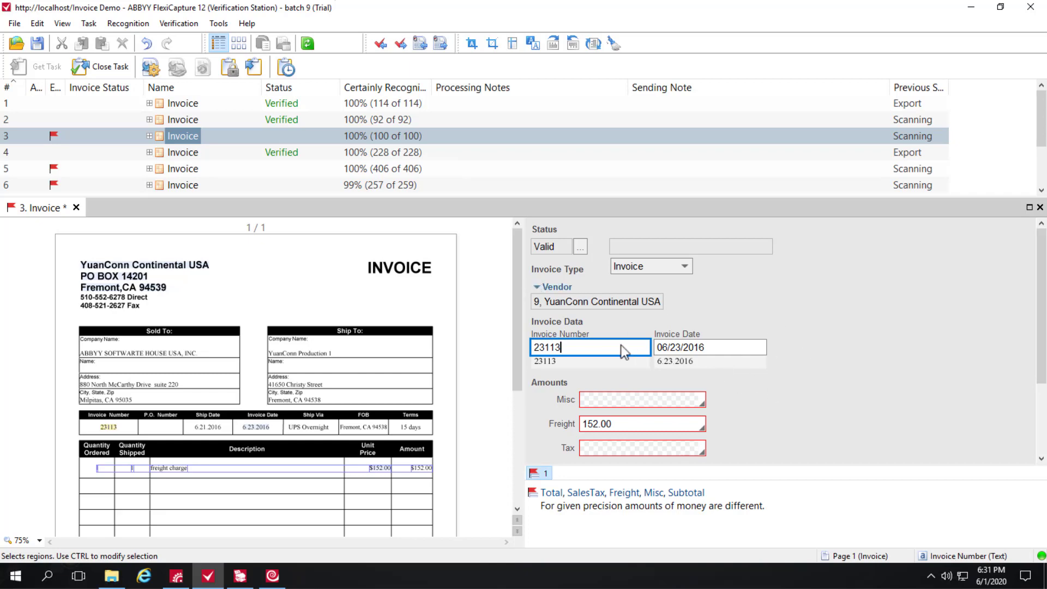
scroll(851, 342, "down", 1)
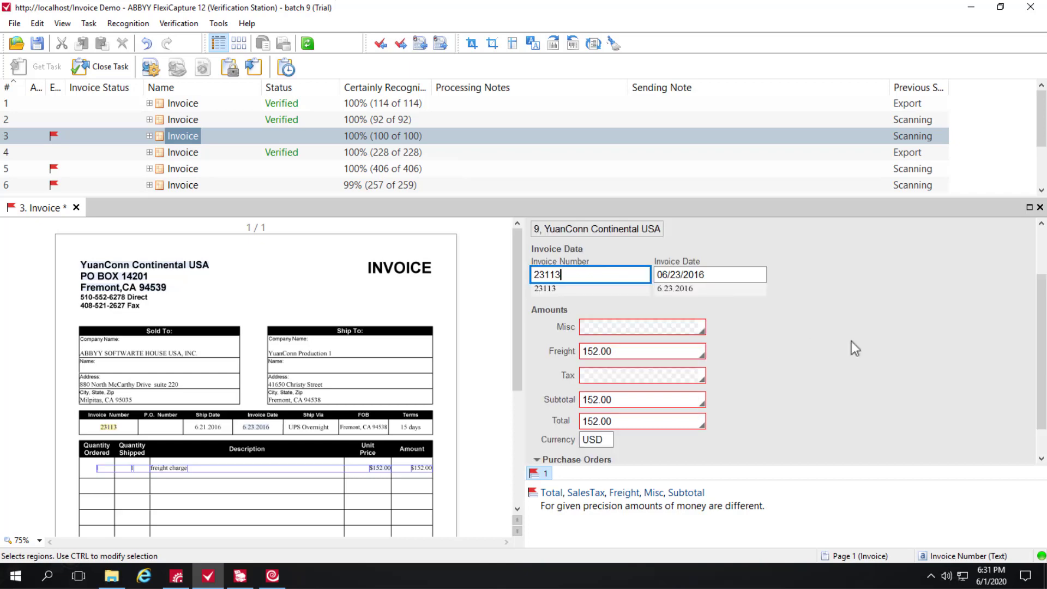
scroll(837, 346, "down", 1)
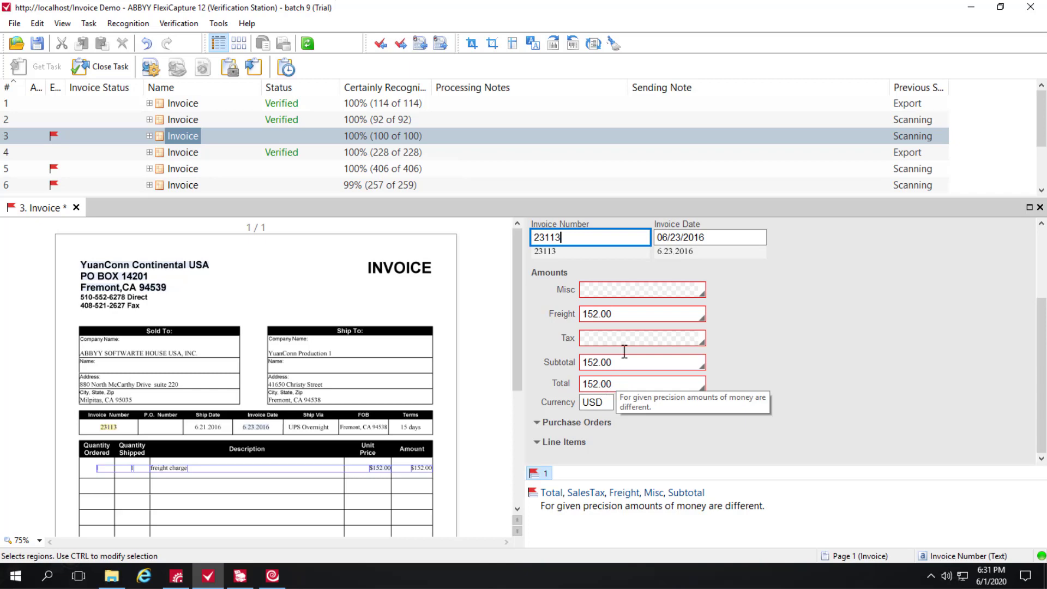
Delete invoice 3's 152.00 Freight value and save the invoice as Verified
left_click(596, 314)
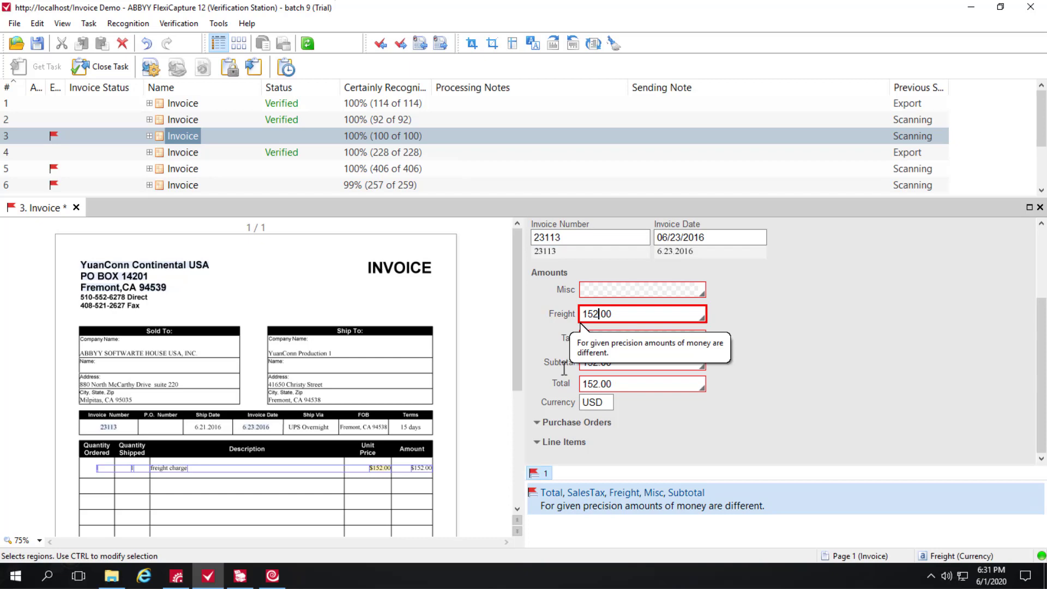
key("ctrl+a")
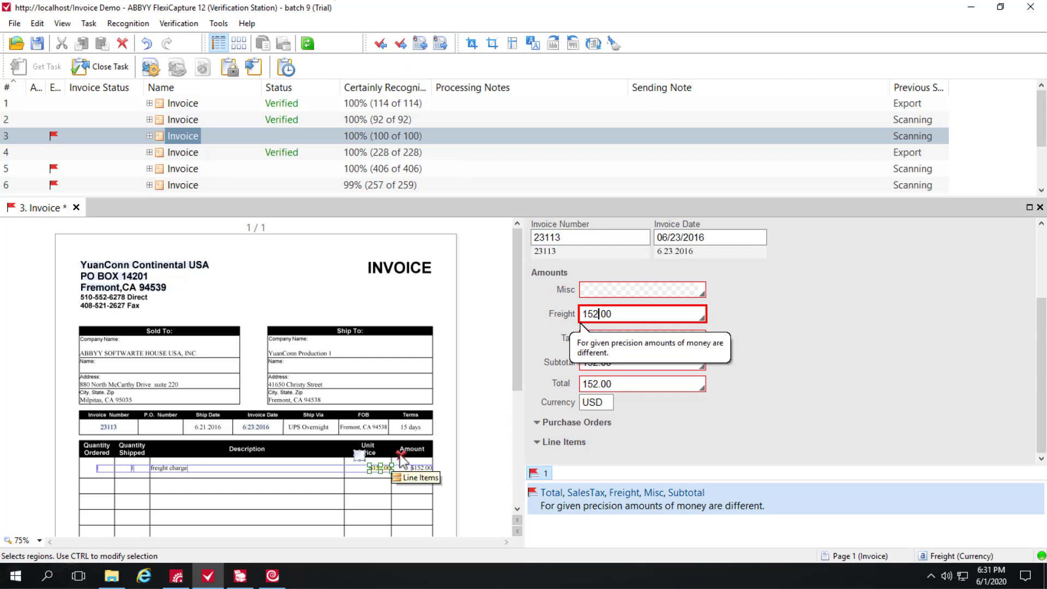
key("Delete")
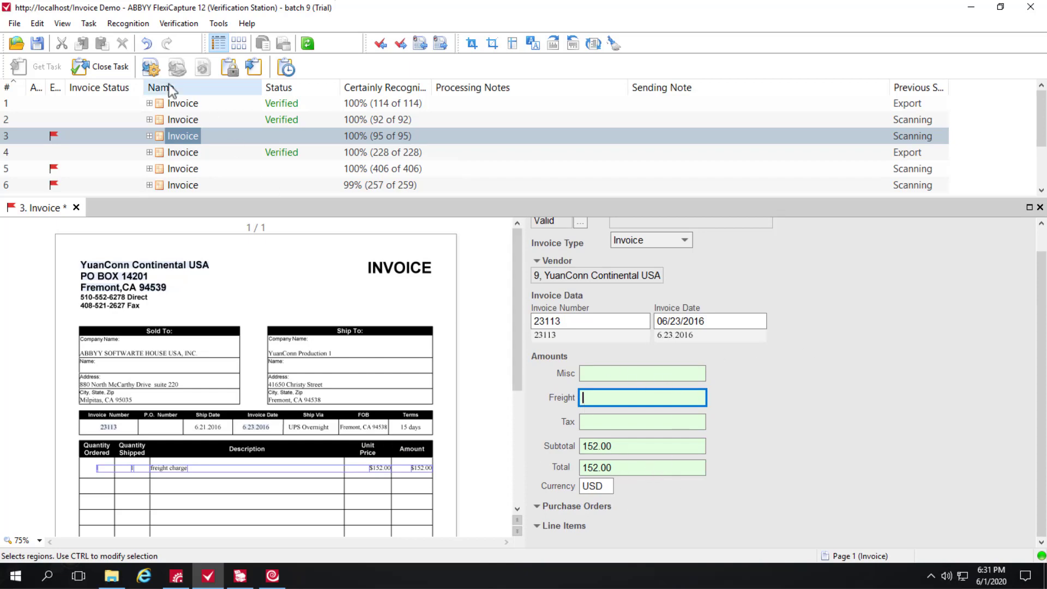
key("ctrl+s")
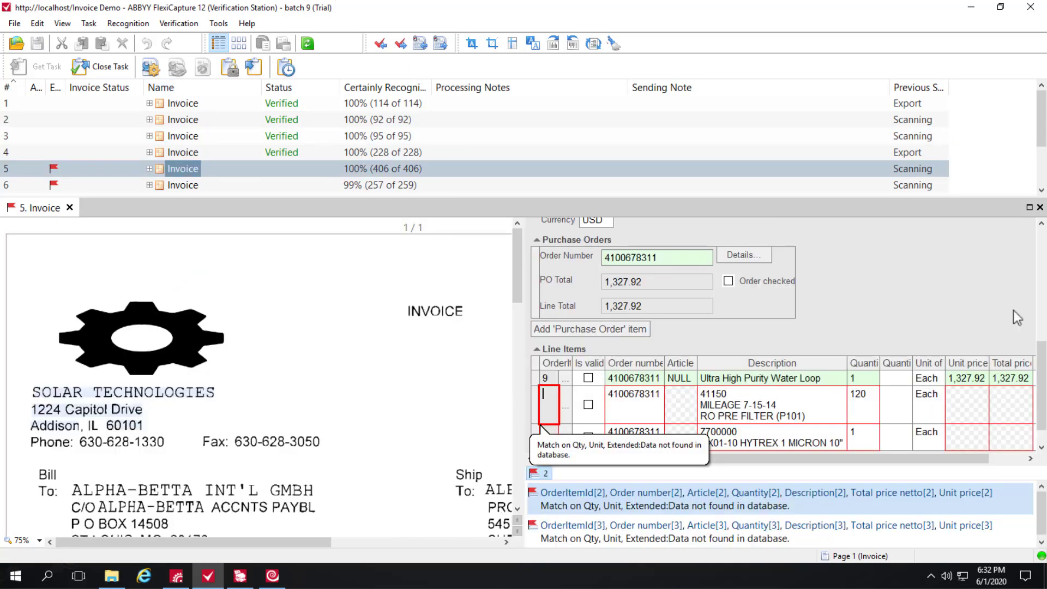
left_click_drag(1042, 368, 1039, 290)
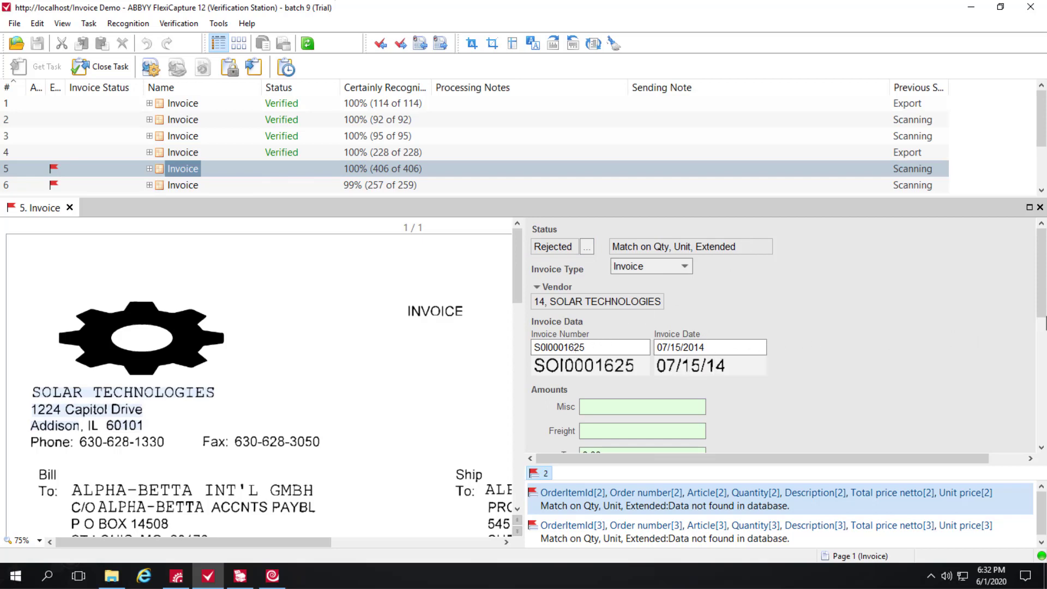
left_click_drag(1038, 306, 1037, 356)
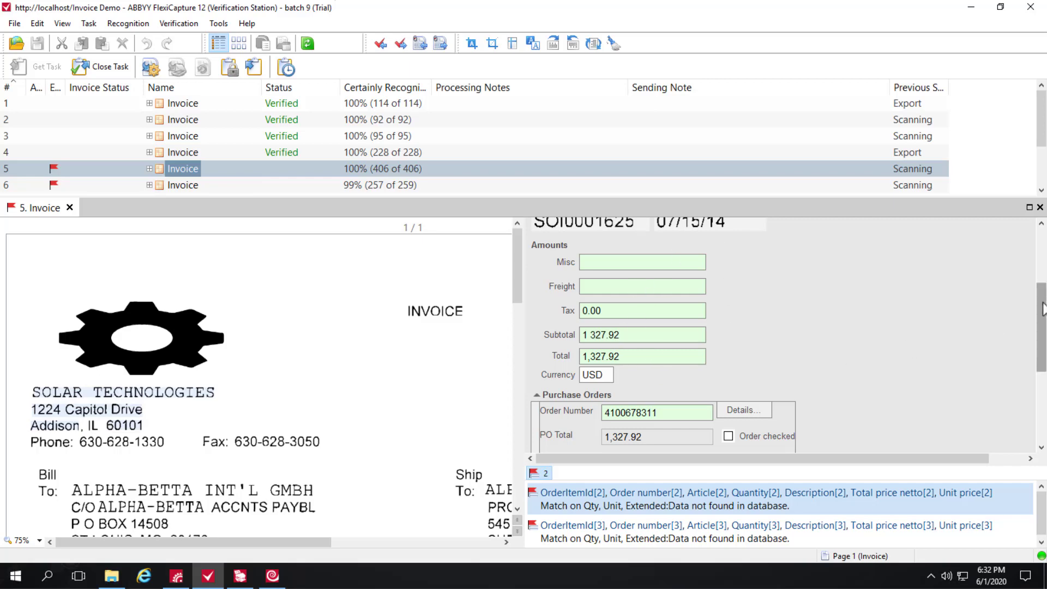
left_click_drag(1044, 304, 1042, 338)
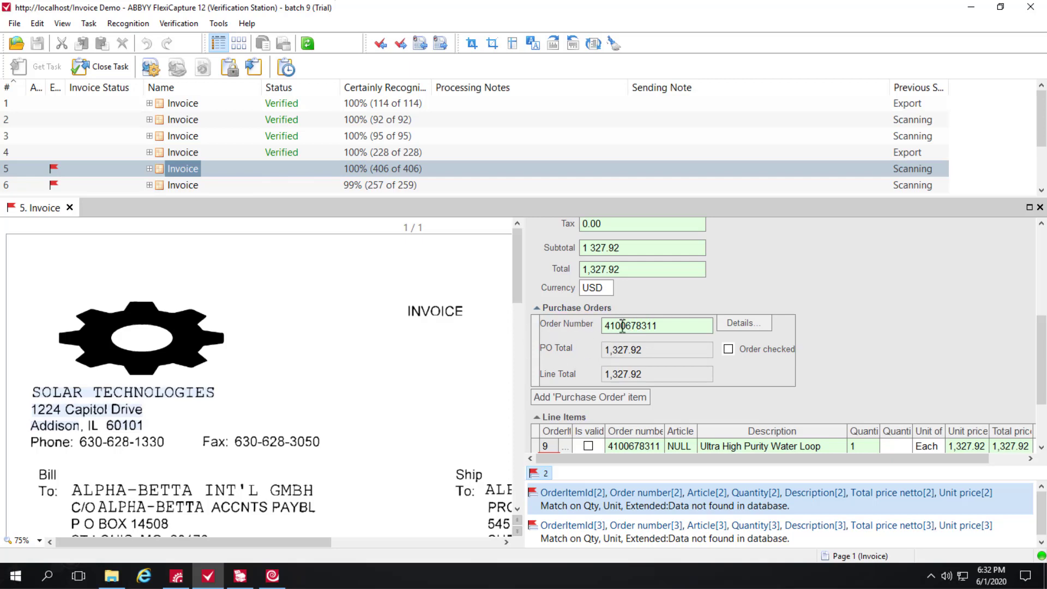
scroll(1044, 340, "down", 1)
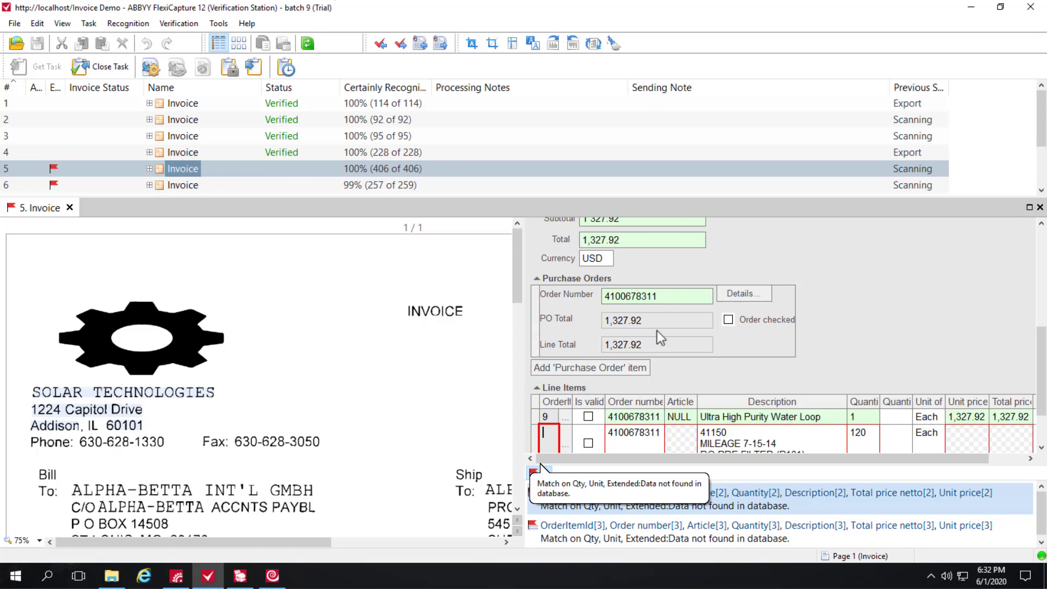
scroll(1016, 392, "down", 2)
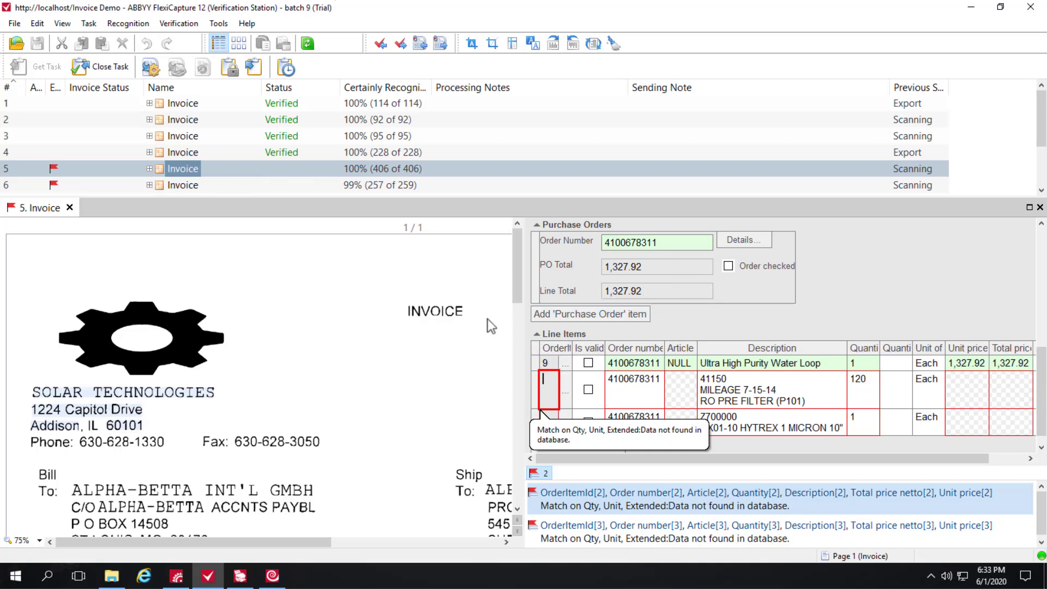
left_click_drag(518, 272, 501, 393)
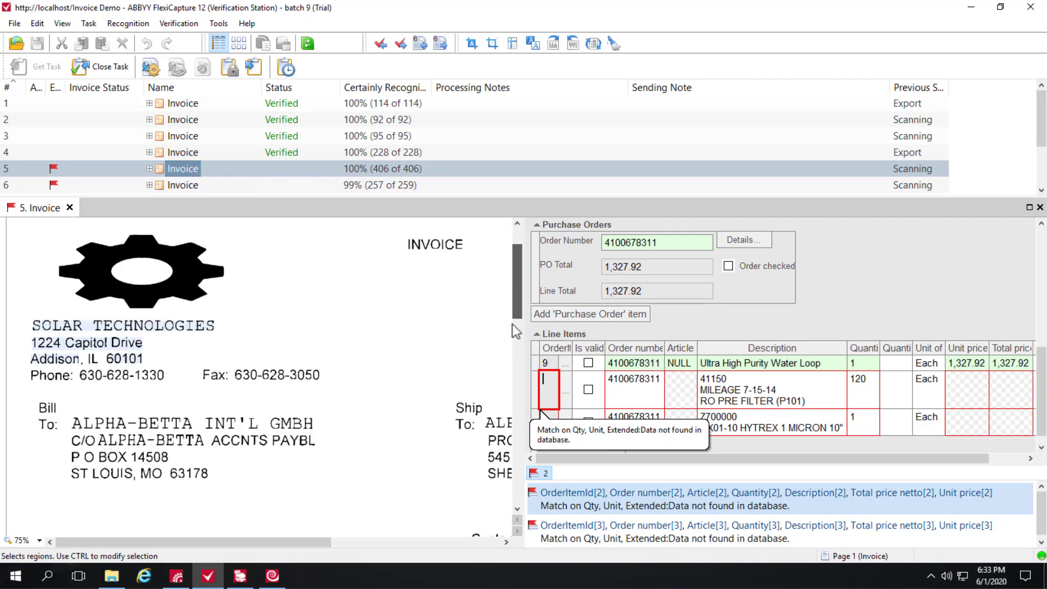
scroll(502, 393, "down", 1)
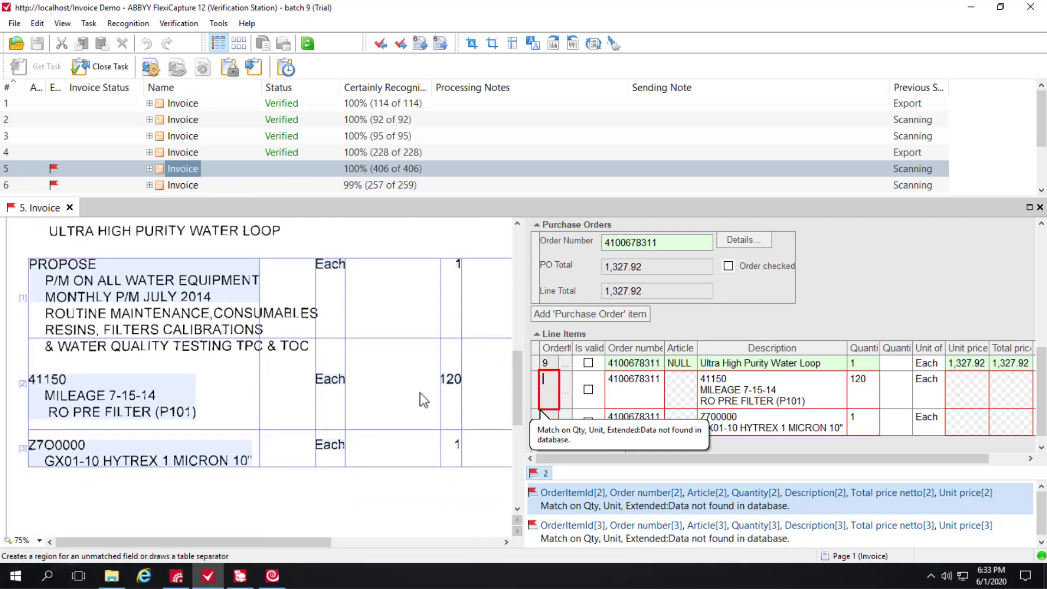
Set the invoice image zoom to 50%
left_click(38, 541)
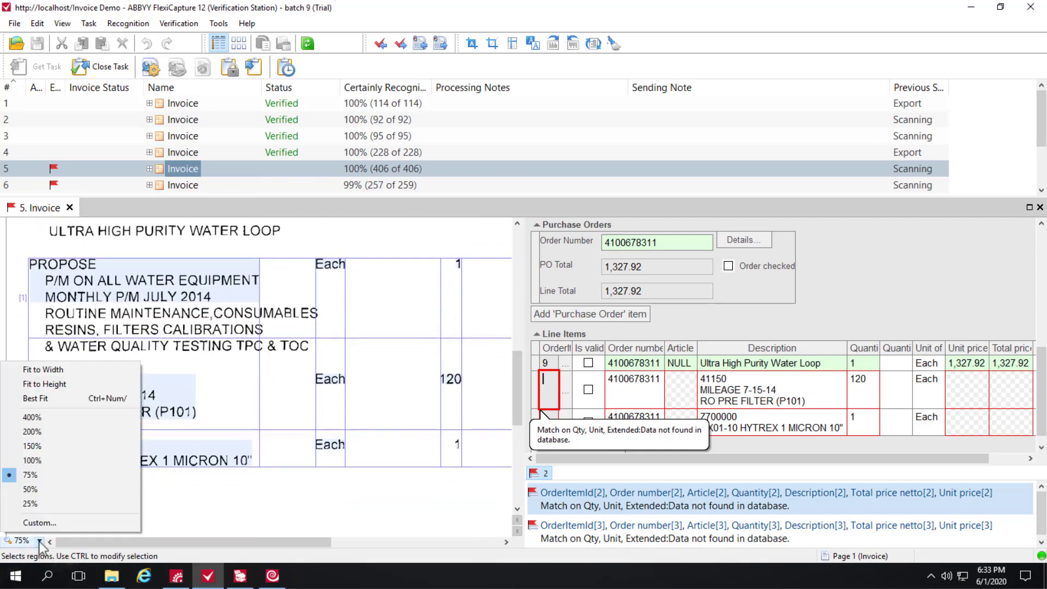
left_click(32, 490)
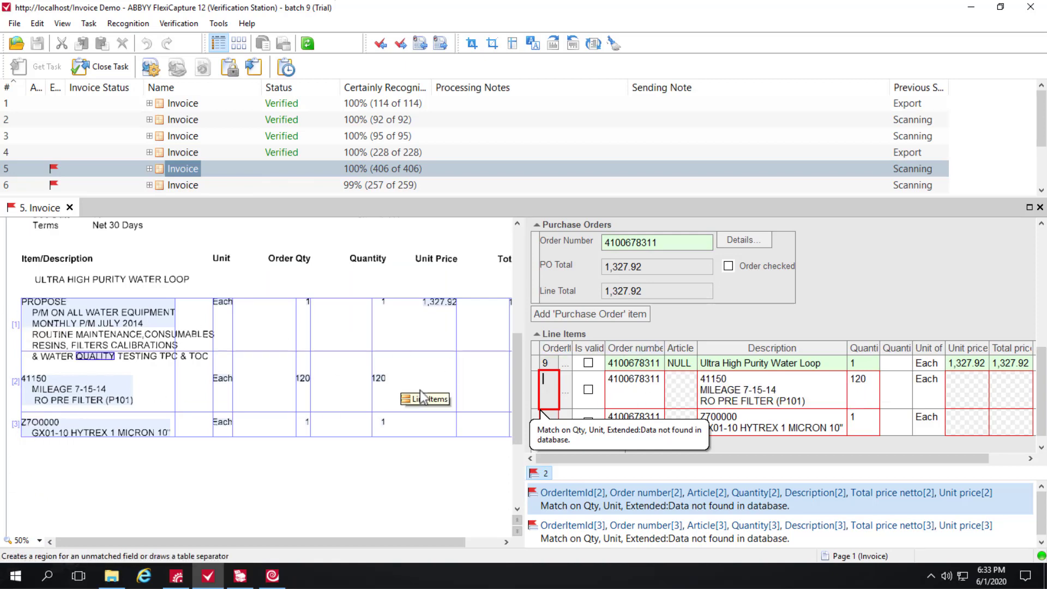
left_click_drag(366, 540, 430, 545)
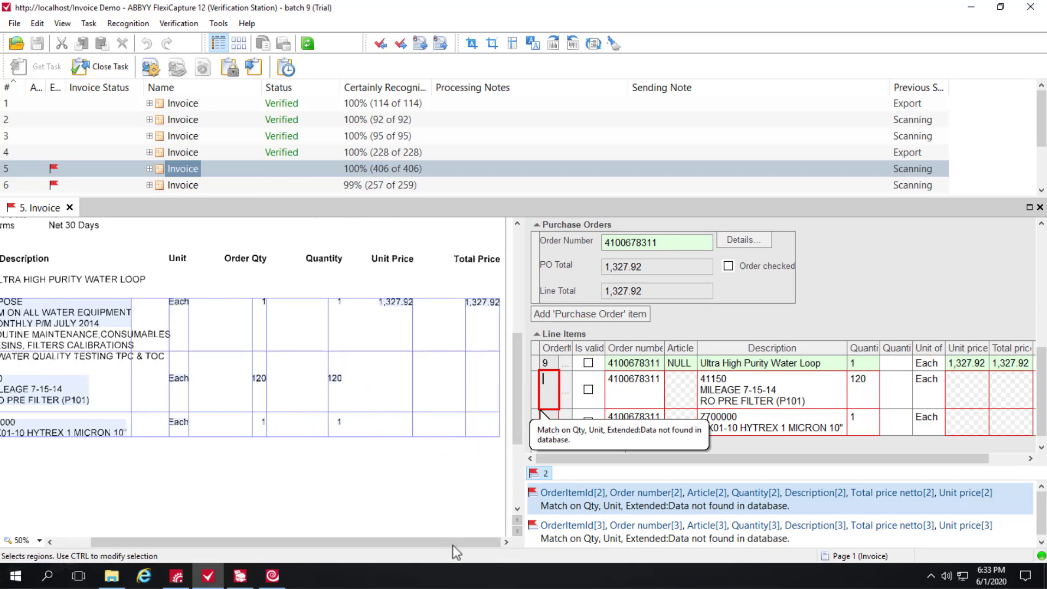
left_click_drag(452, 545, 378, 544)
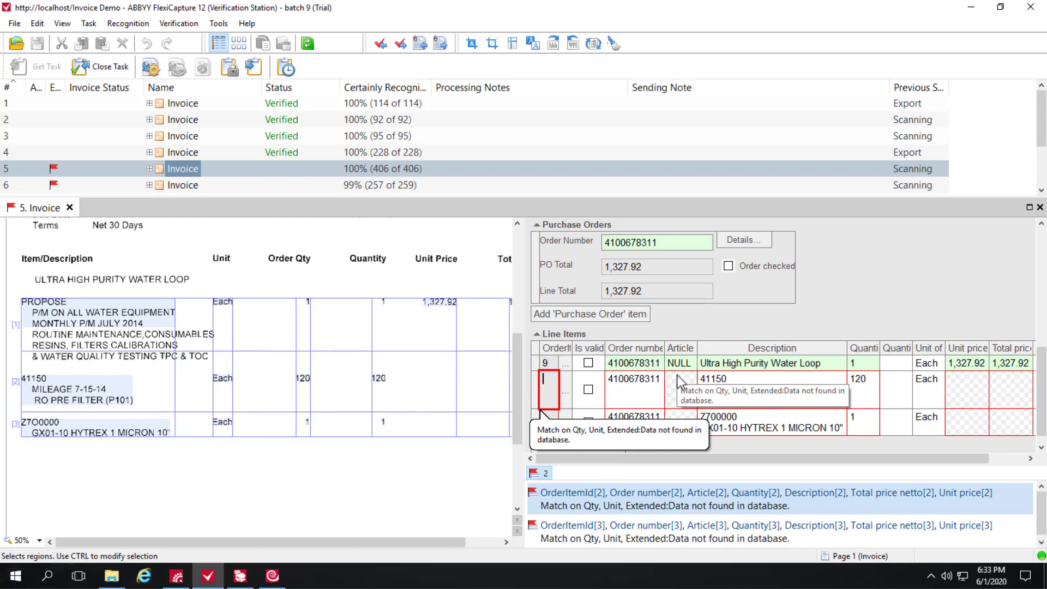
left_click(567, 363)
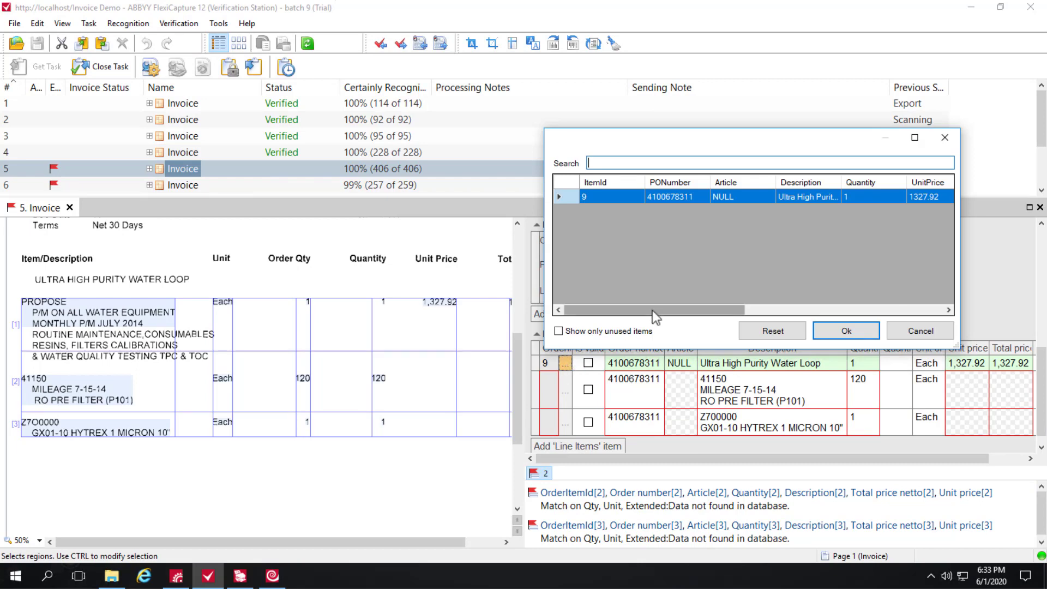
left_click_drag(651, 310, 724, 310)
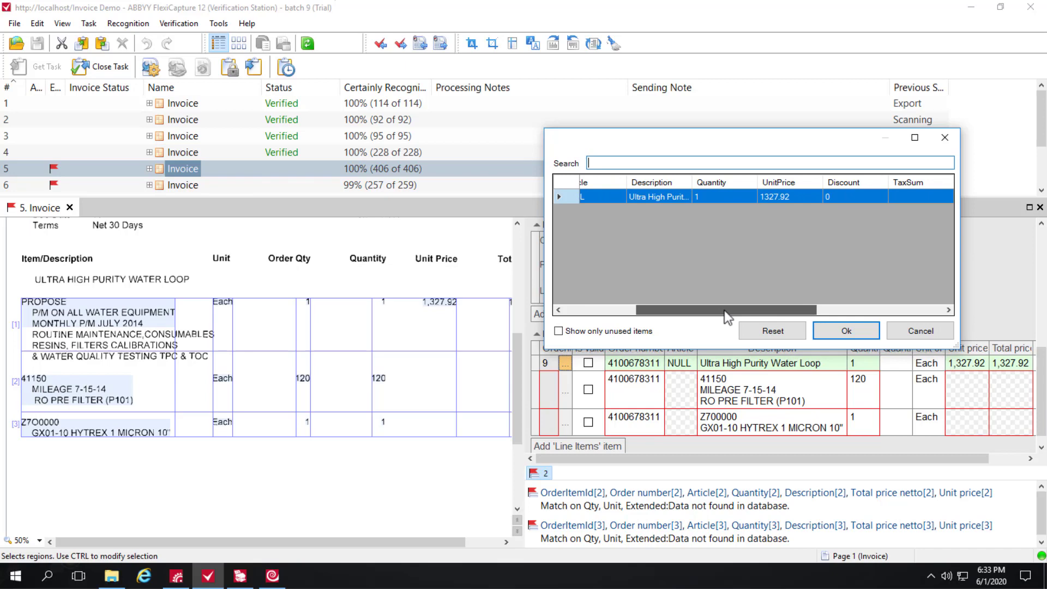
left_click_drag(724, 309, 695, 317)
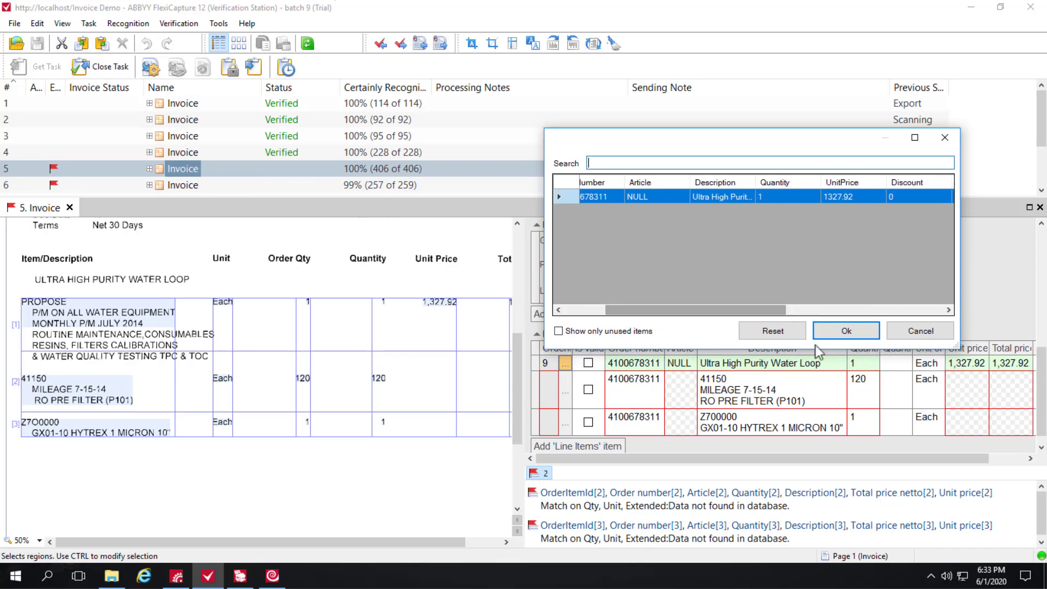
left_click(912, 333)
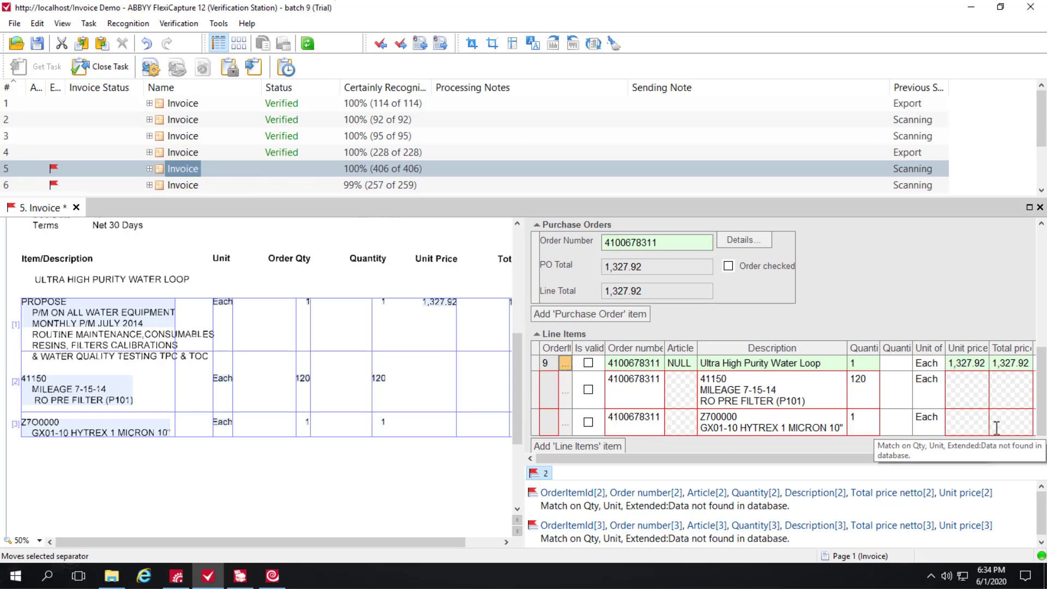
Delete invoice 5's third and second line items, save it as Verified, and open invoice 6
right_click(542, 422)
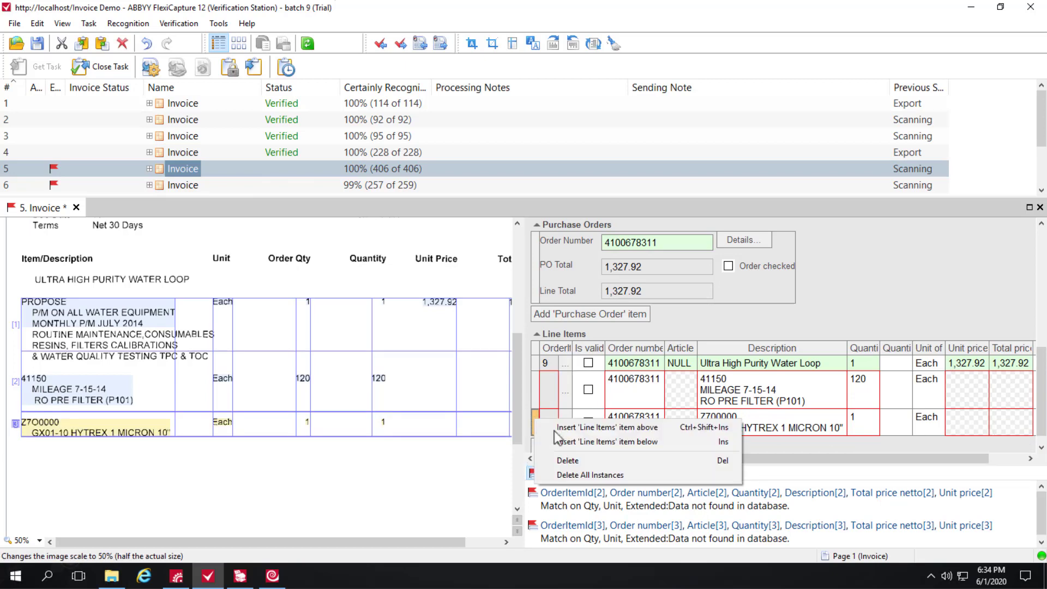
left_click(574, 461)
right_click(537, 410)
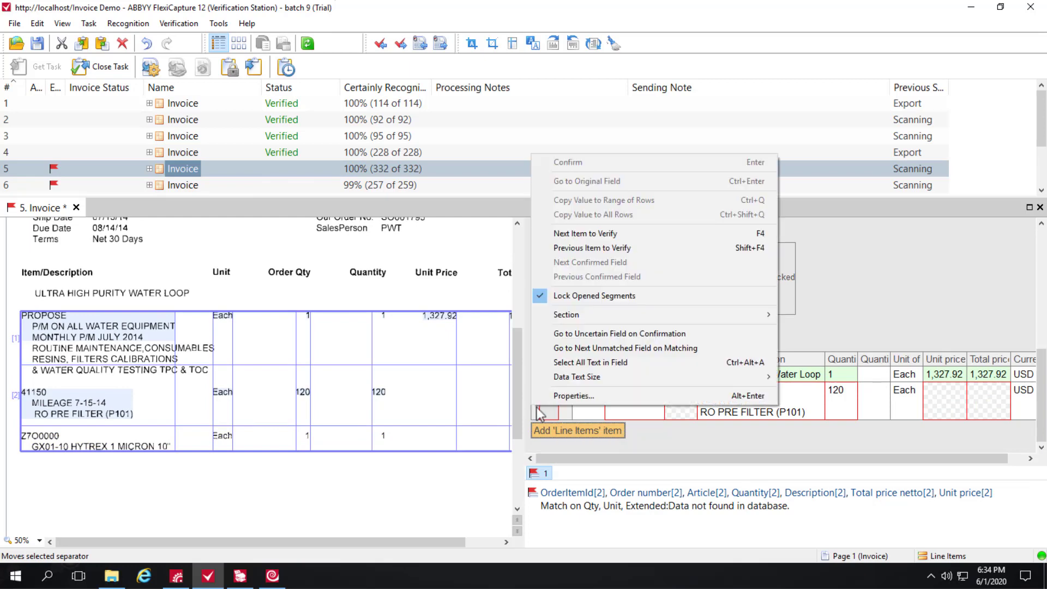
right_click(537, 407)
left_click(568, 448)
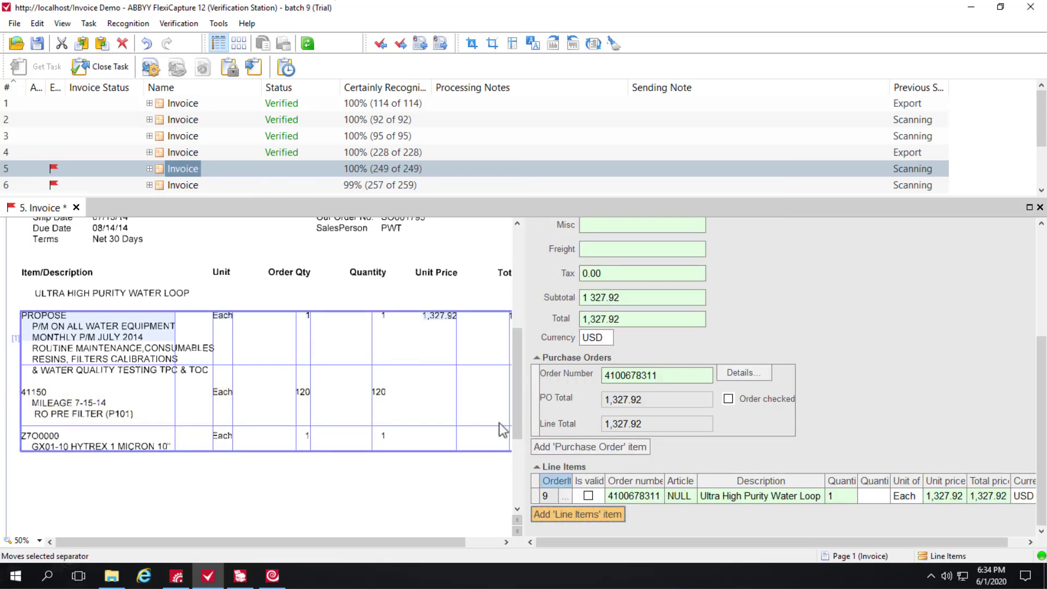
key("ctrl+s")
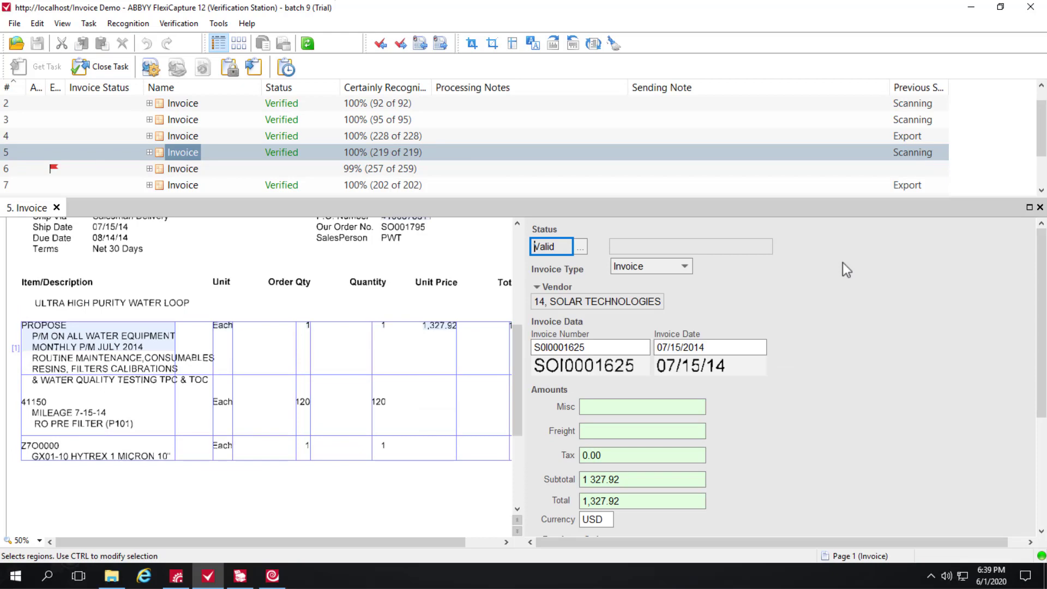
key("ctrl+Page_Down")
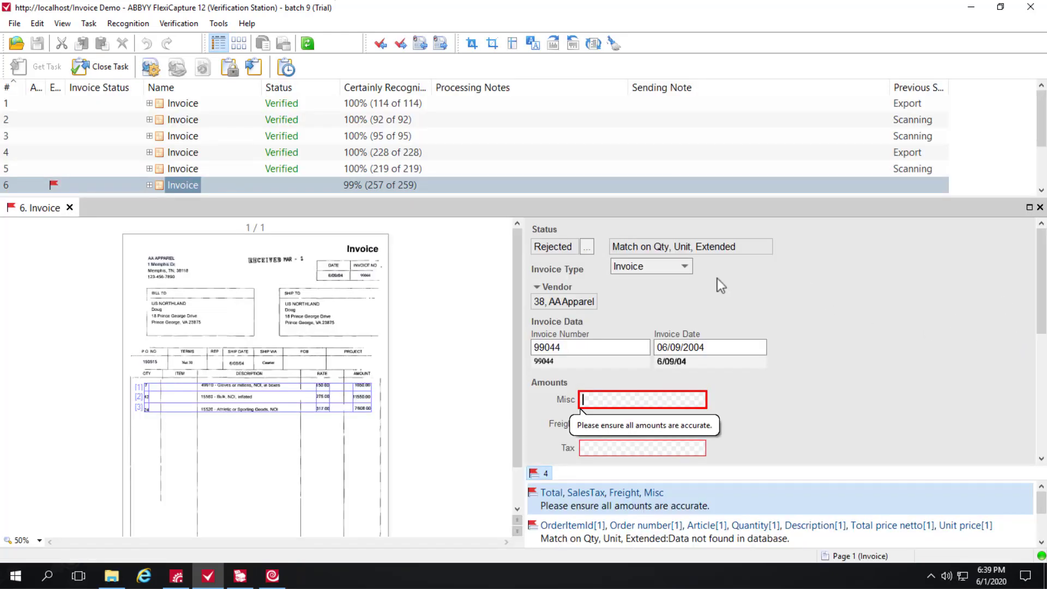
Confirm invoice 6's number and date fields and its Misc, Freight, Tax and Subtotal amounts
left_click(574, 347)
left_click(695, 347)
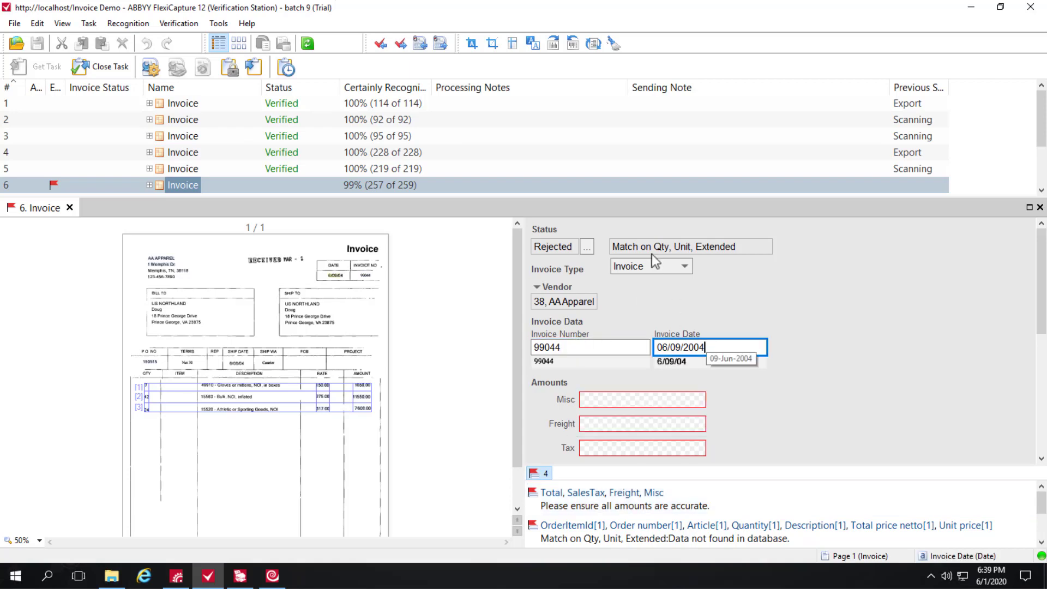
left_click_drag(1041, 311, 1040, 373)
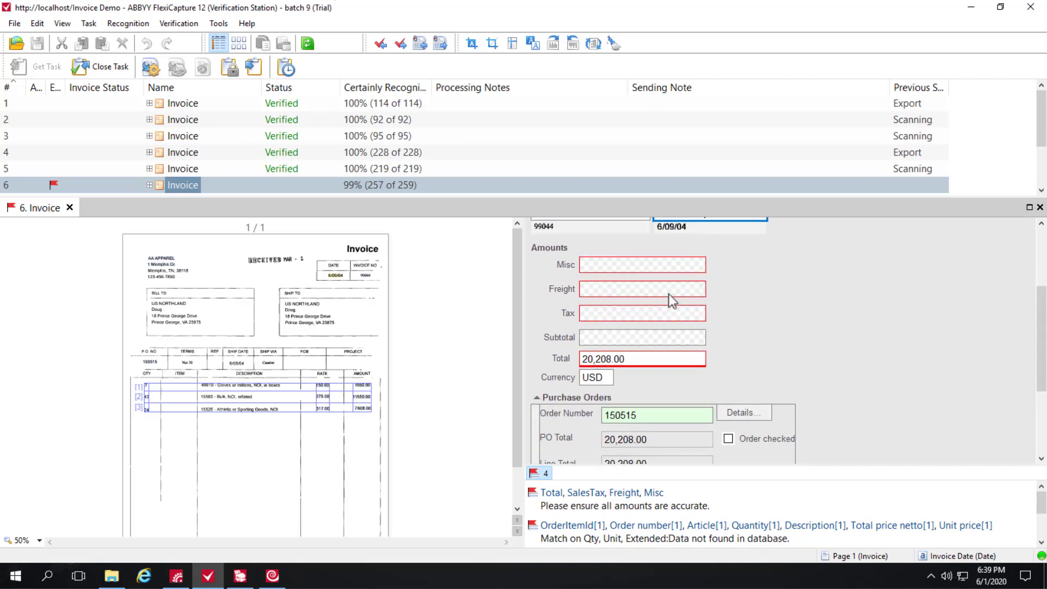
left_click(611, 263)
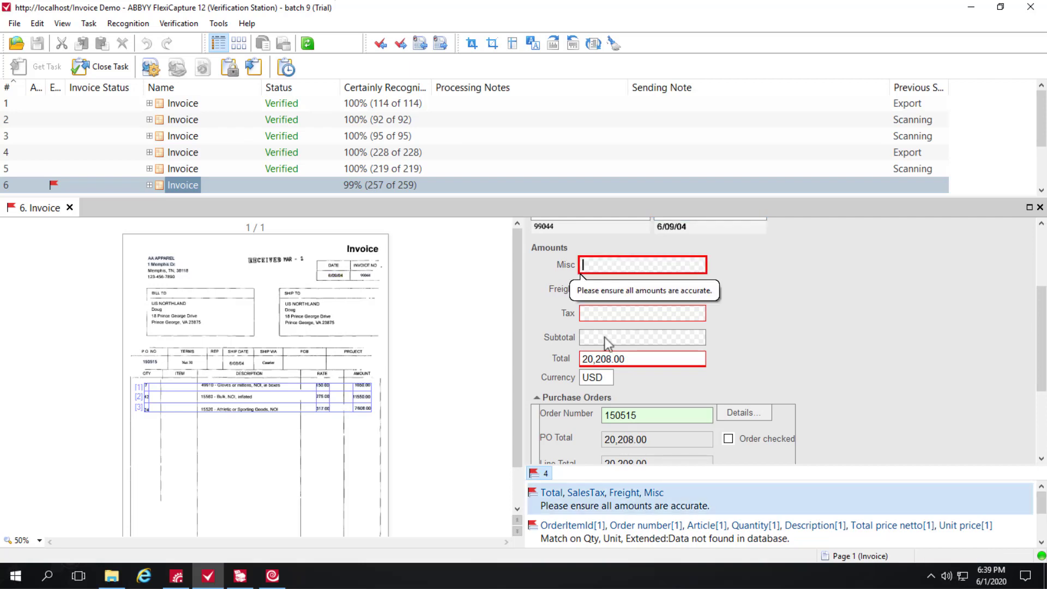
key("Tab")
key("Tab")
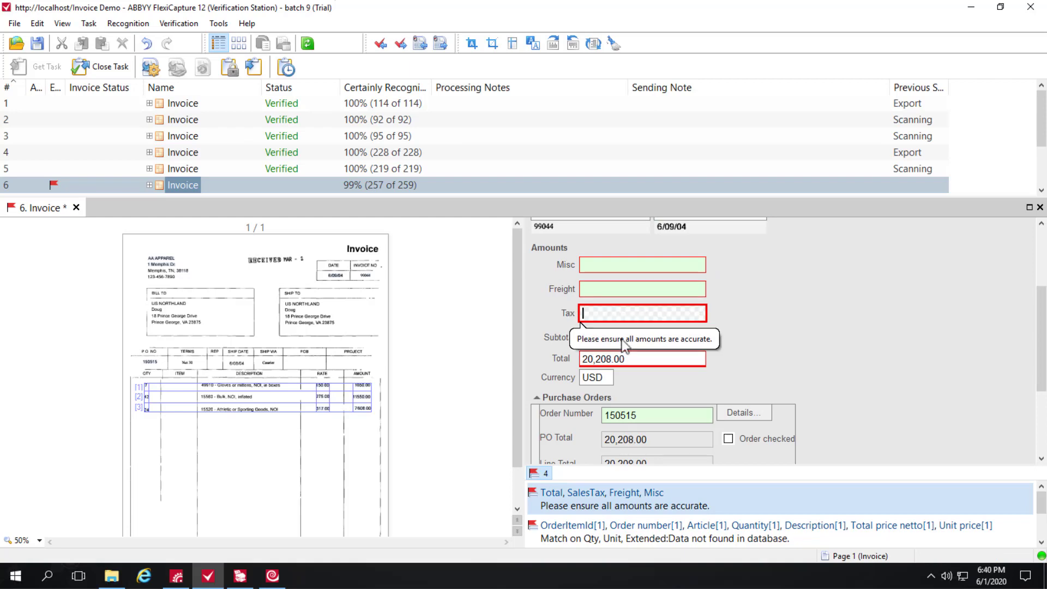
key("Tab")
key("Tab")
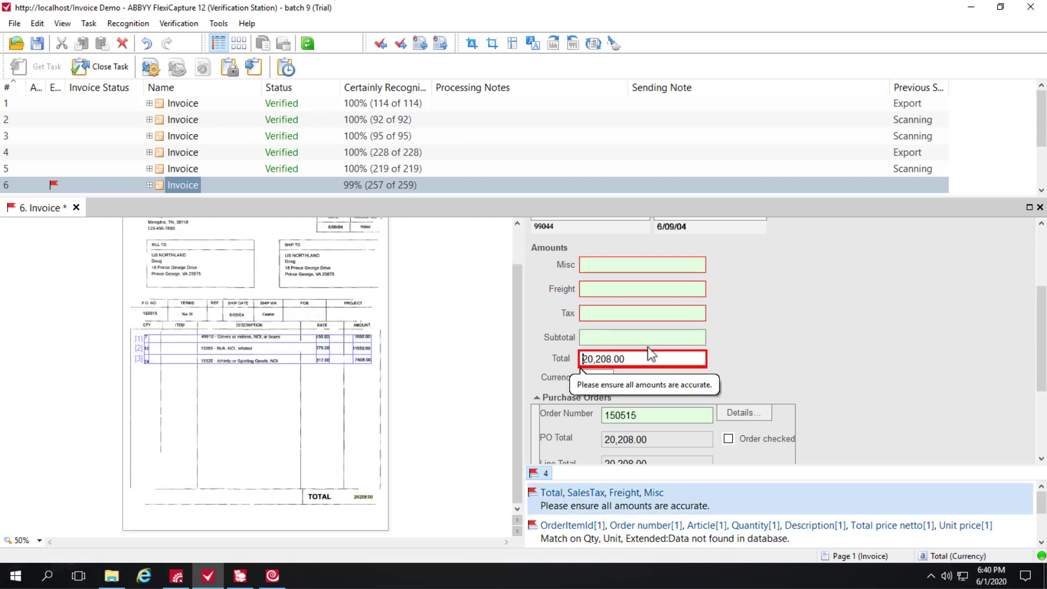
key("Tab")
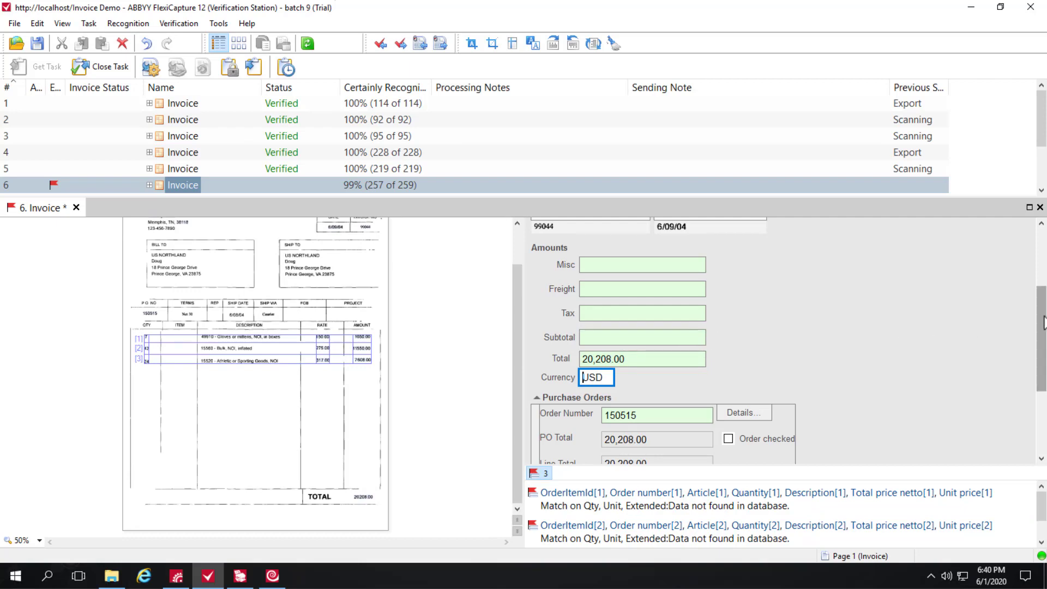
left_click_drag(1044, 321, 1042, 358)
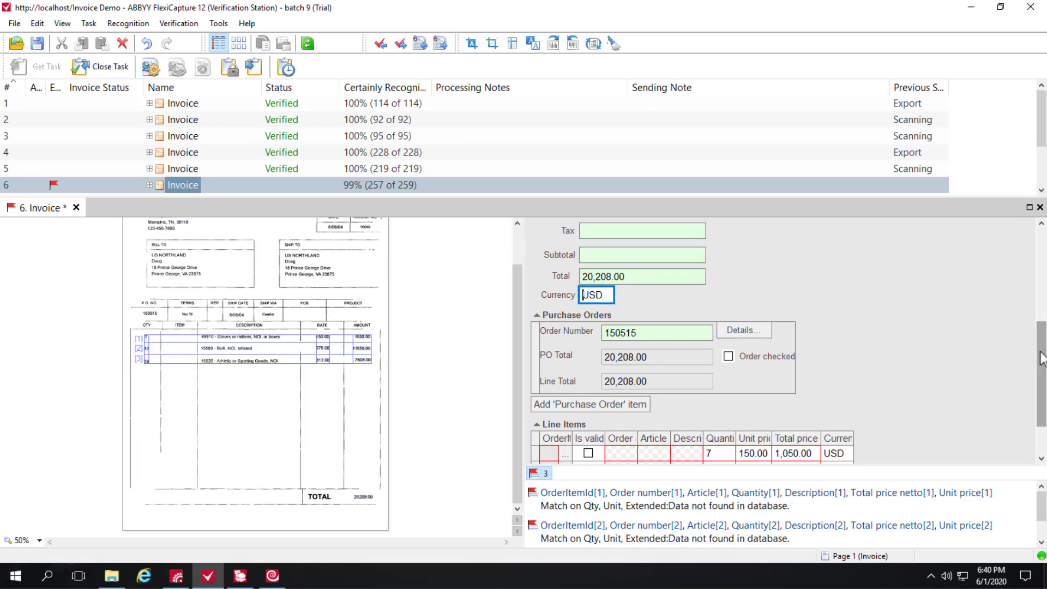
left_click(626, 453)
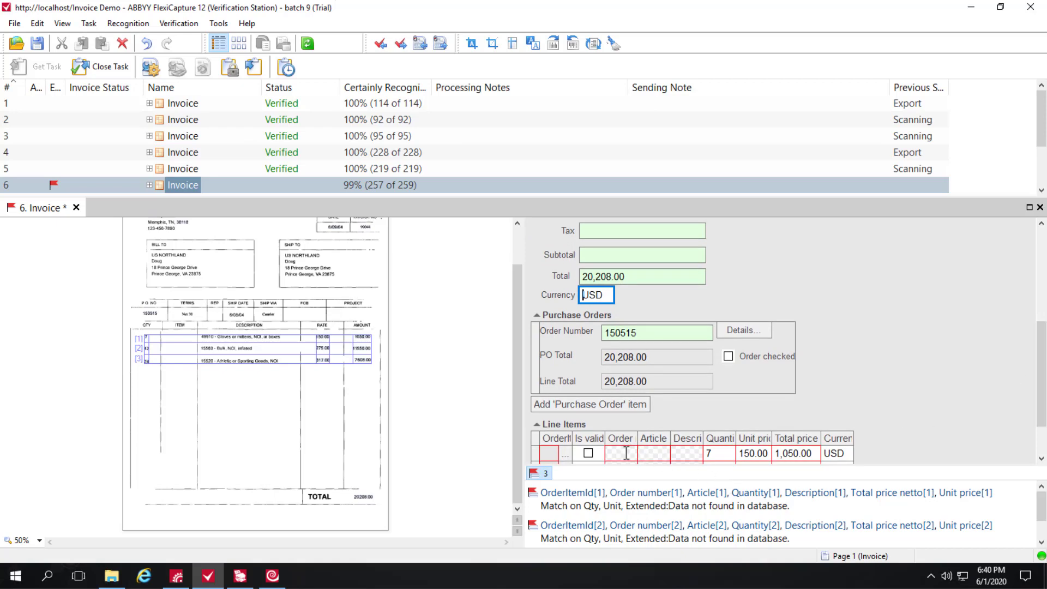
left_click_drag(1043, 399, 1043, 435)
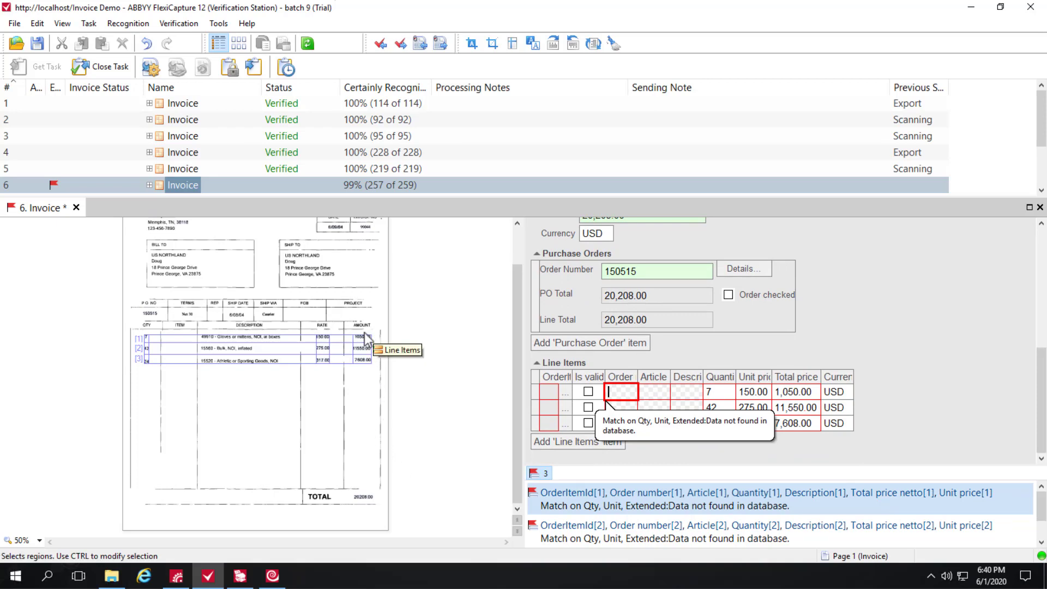
Delete the misrecognised Line Items region and draw a new region around the first invoice row
left_click(288, 344)
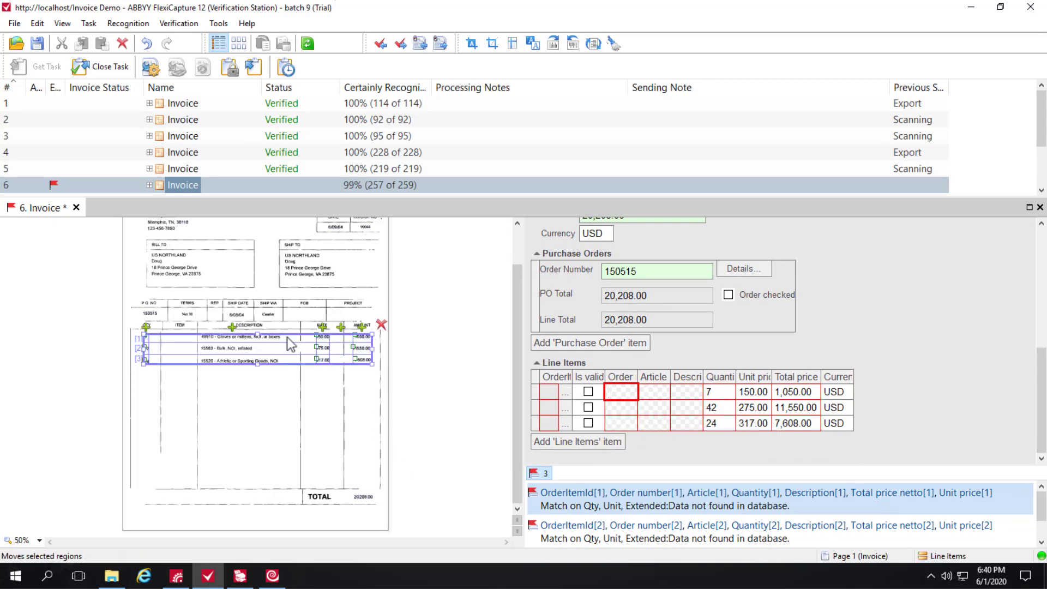
left_click(382, 326)
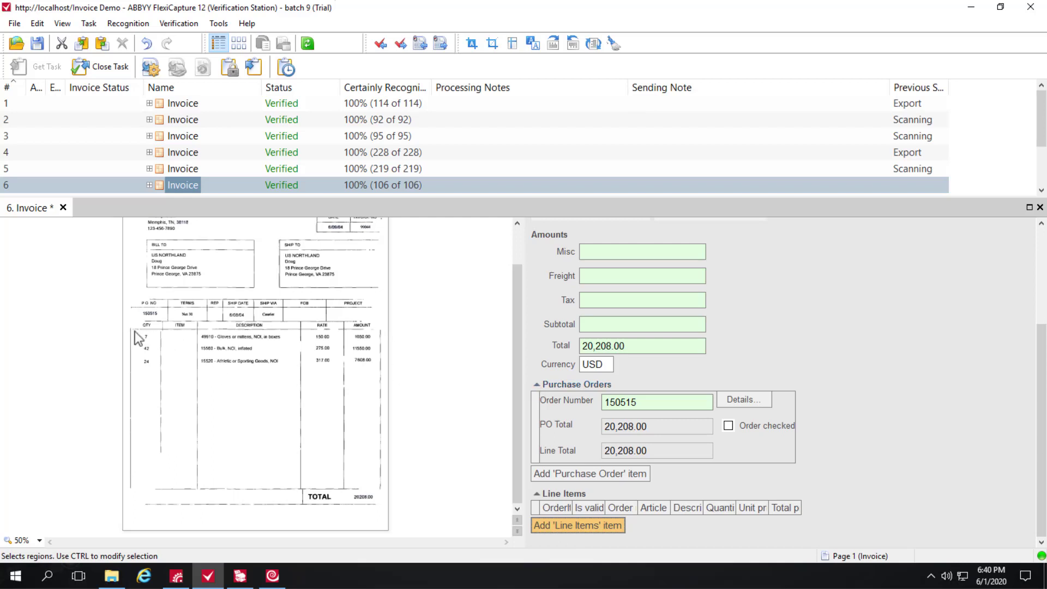
left_click_drag(135, 331, 379, 343)
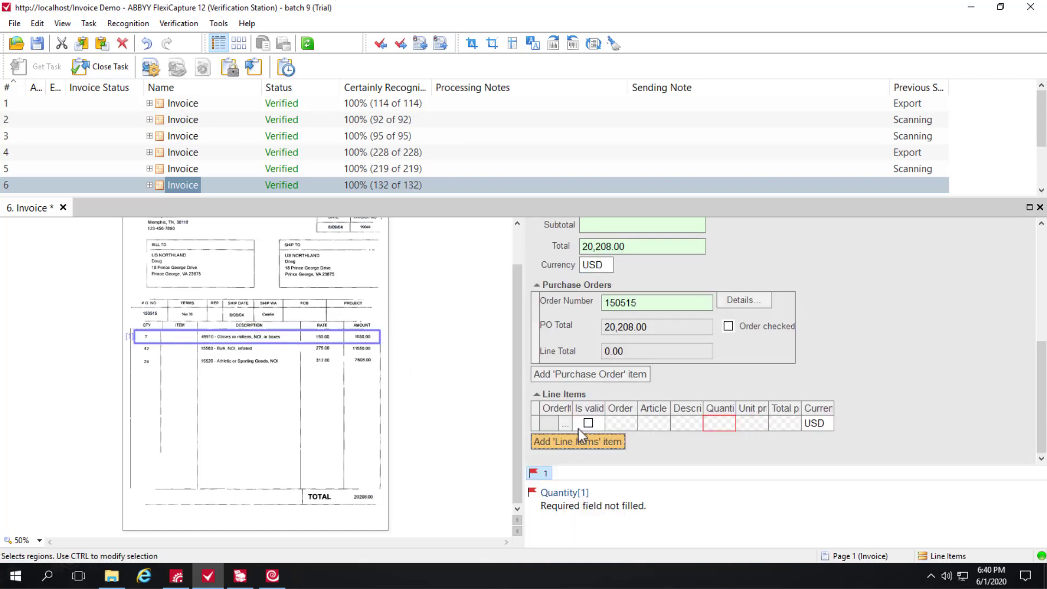
left_click(781, 422)
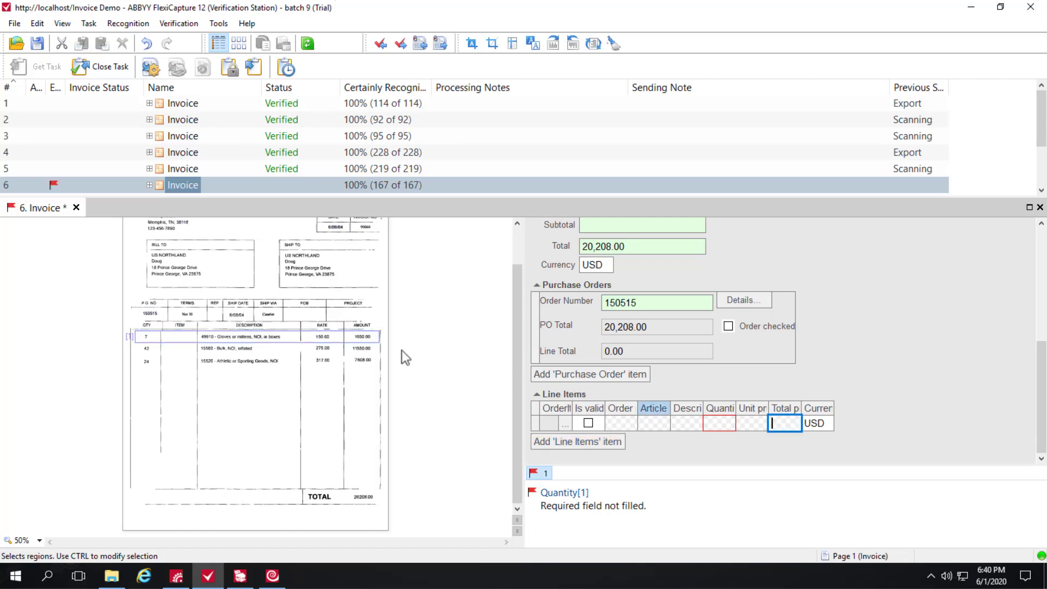
Capture the first row's total 1050.00, unit price 150.00, quantity 7 and description from the image
left_click(363, 337)
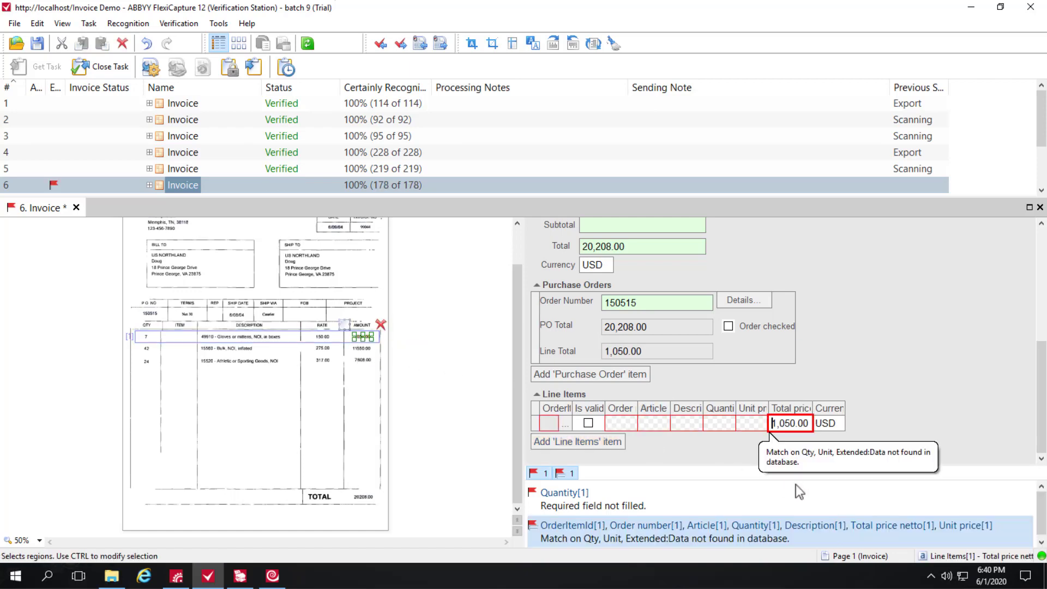
key("shift+Tab")
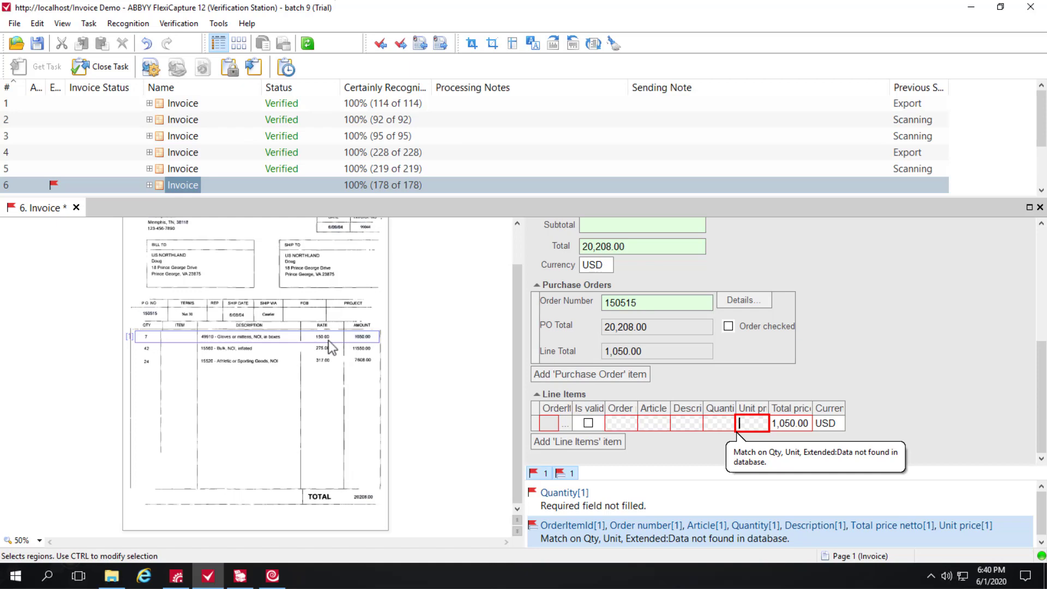
left_click(323, 336)
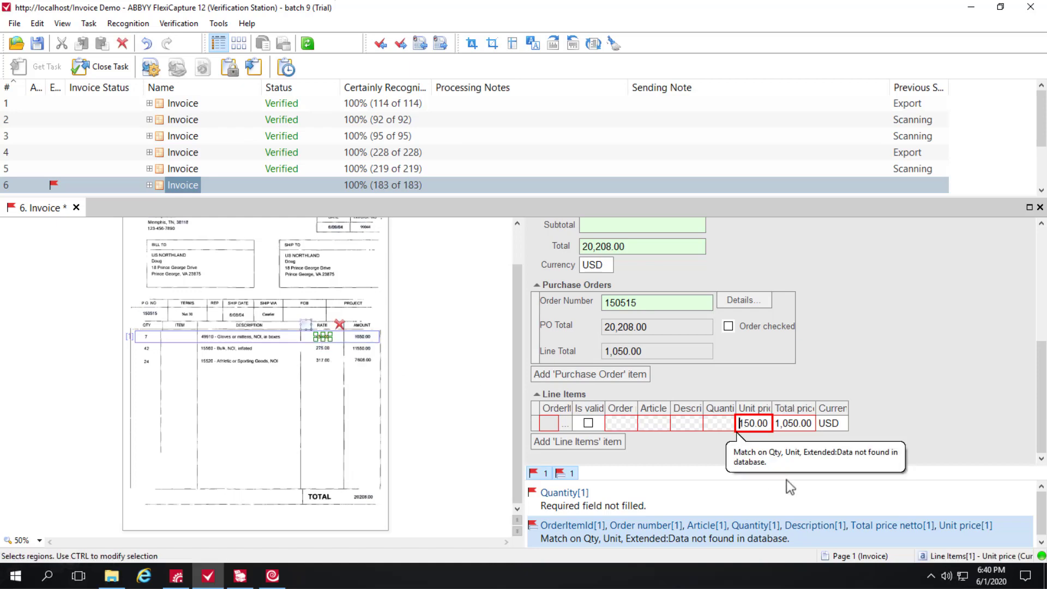
key("shift+Tab")
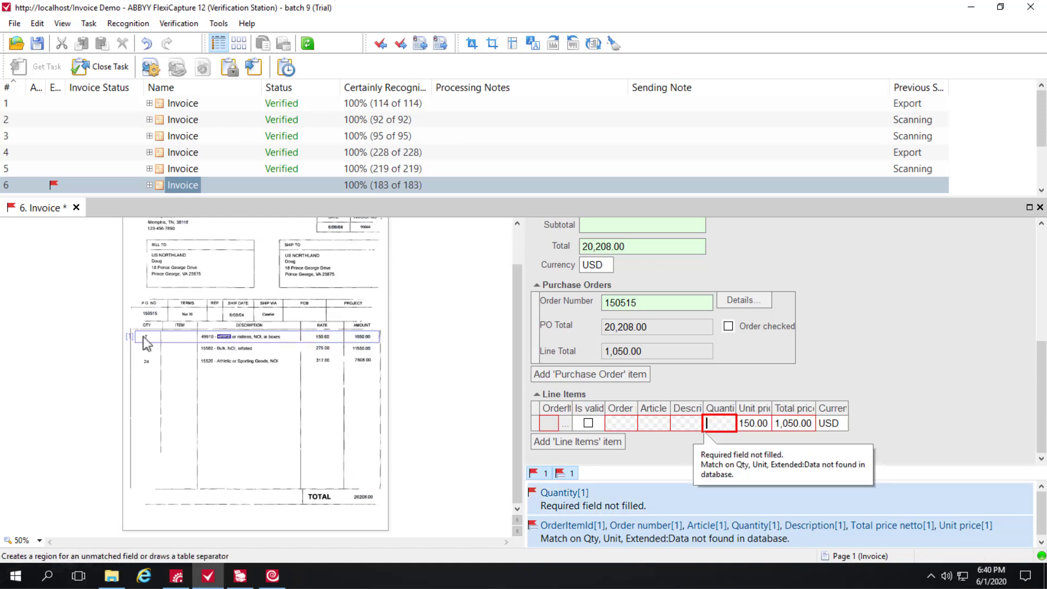
left_click(144, 338)
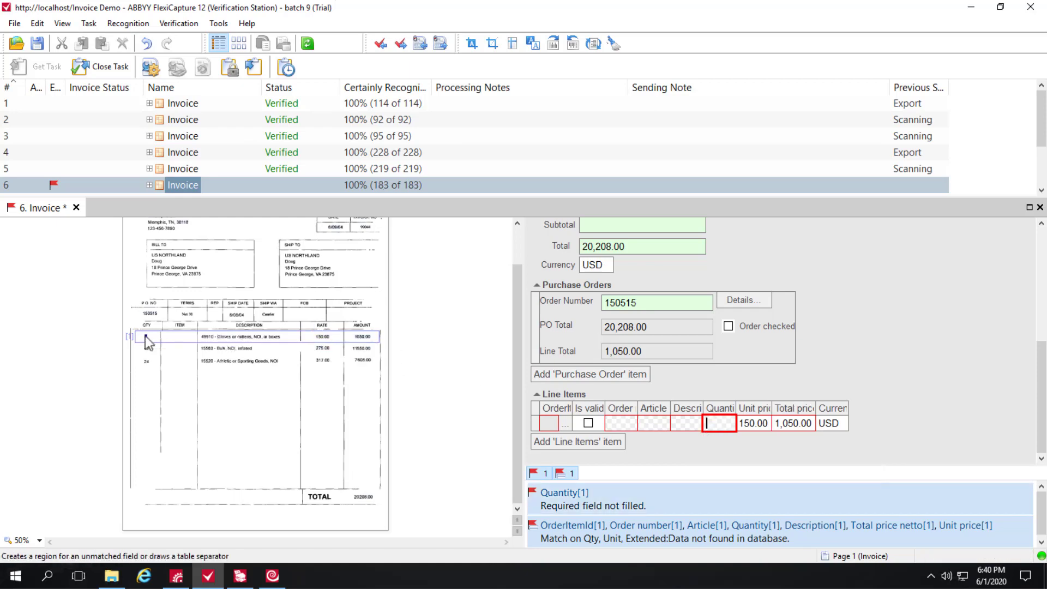
left_click(688, 422)
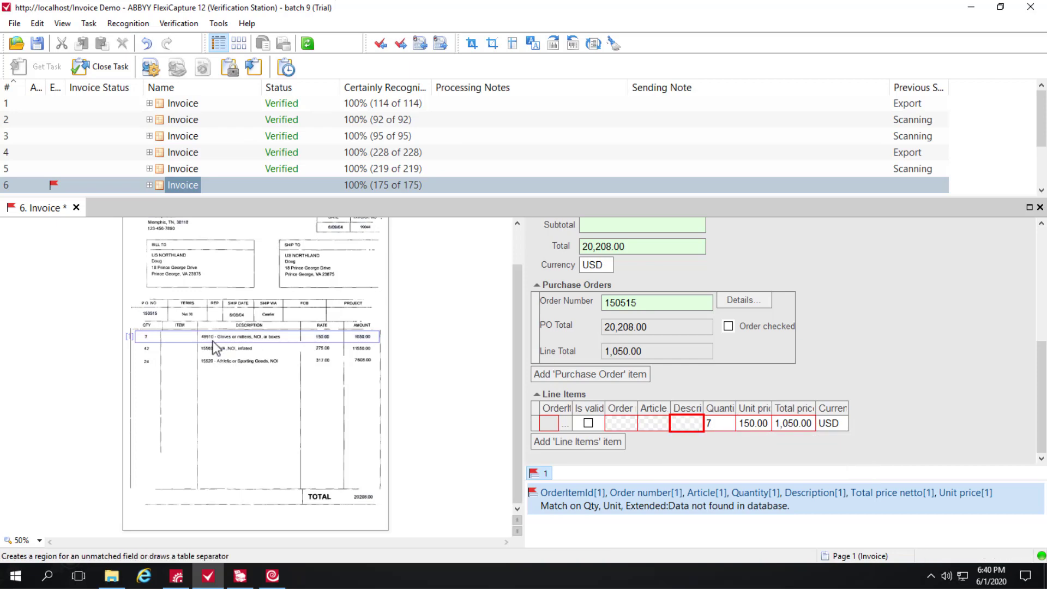
left_click_drag(198, 330, 285, 344)
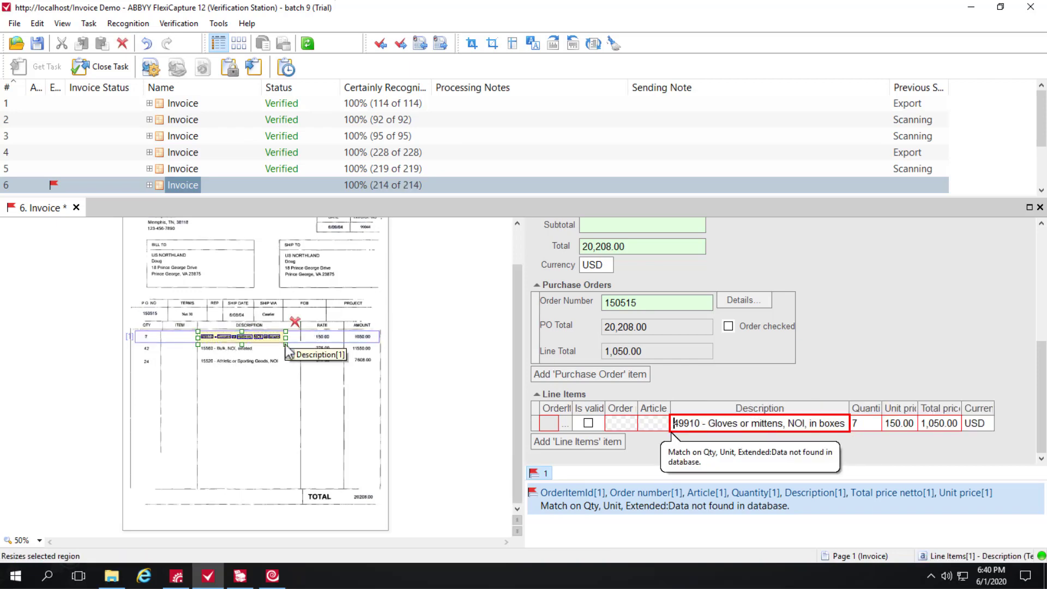
Zoom the image to 75% and continue line-item detection to the remaining rows
left_click(43, 542)
left_click(31, 476)
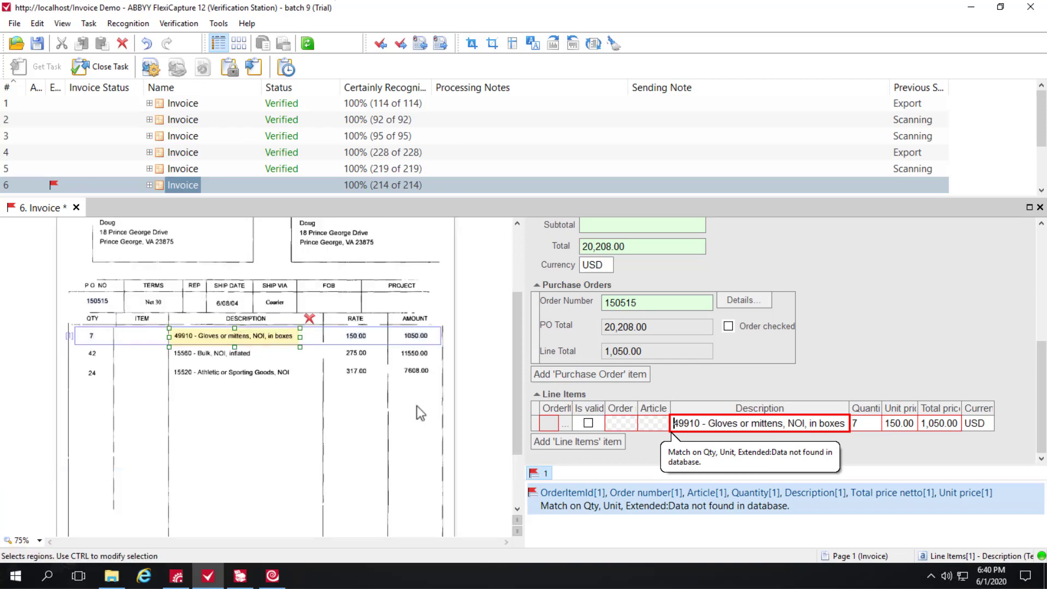
right_click(413, 336)
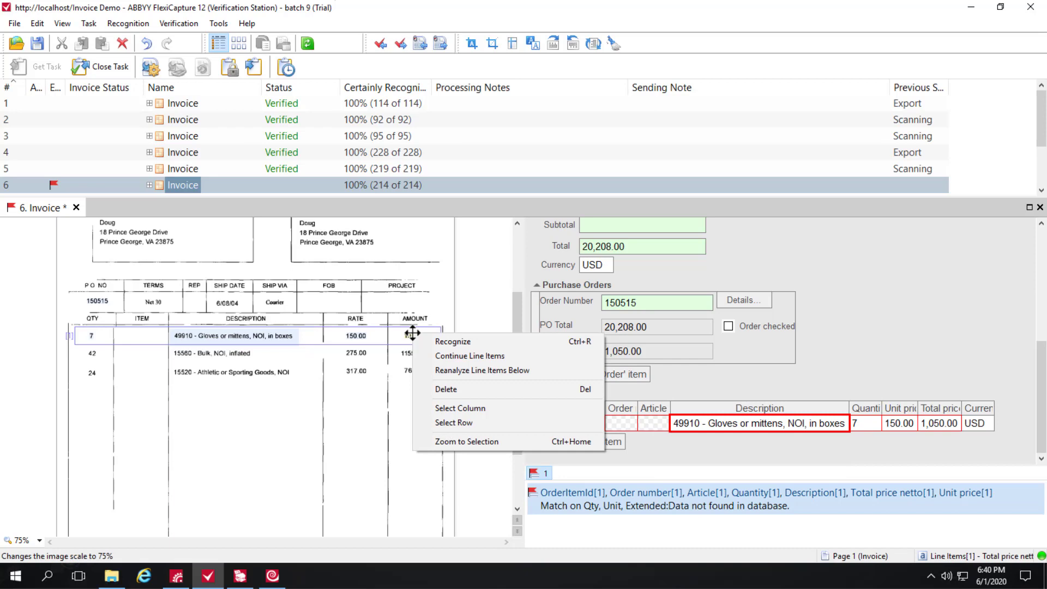
left_click(456, 356)
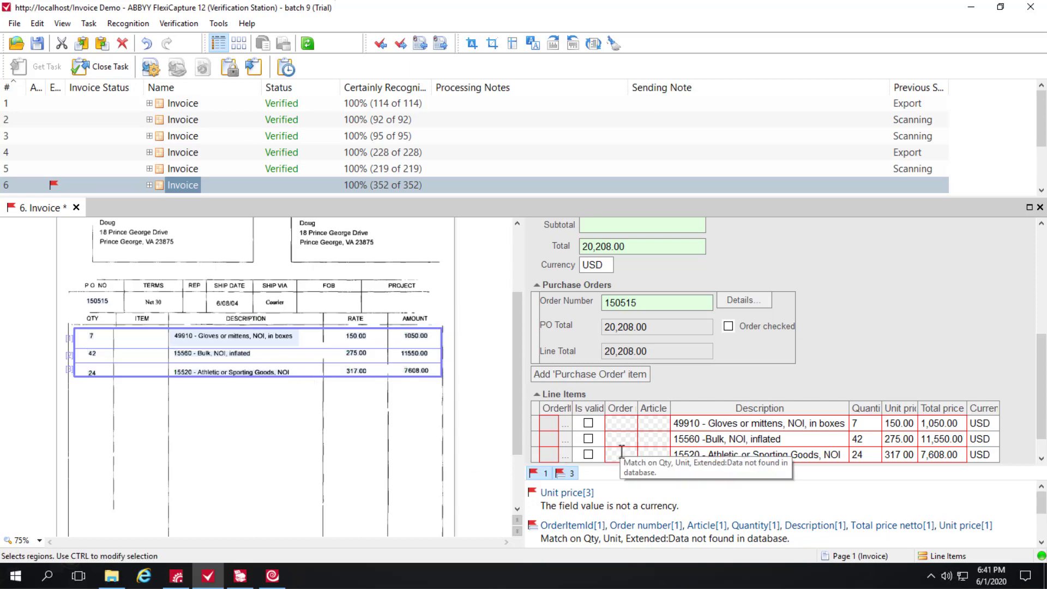
Fill the order numbers of rows 1–3 with the matching PO 150515 items, starting with line 49910
left_click(611, 424)
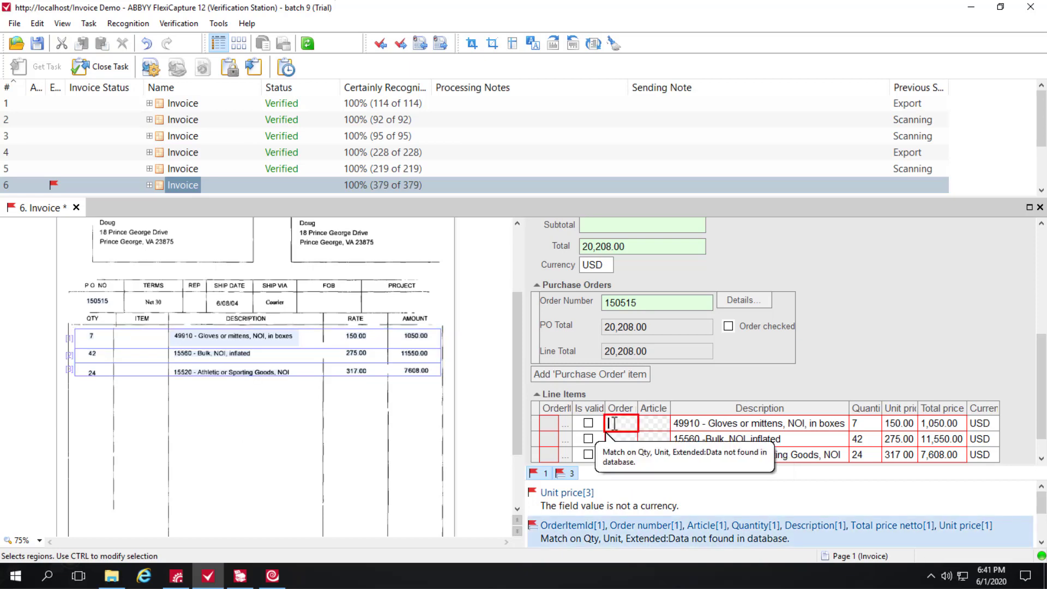
type("150")
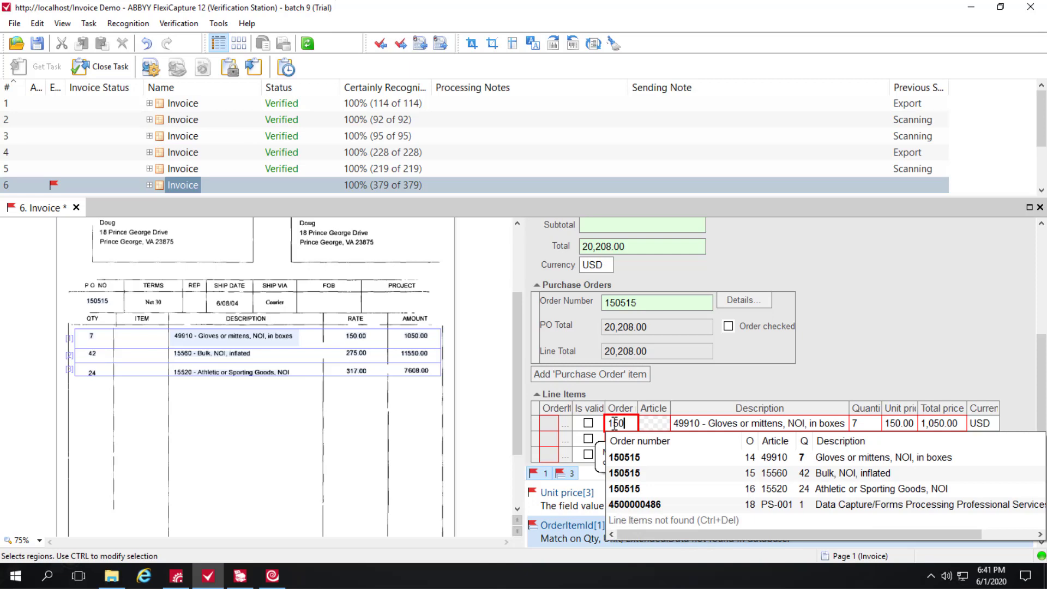
left_click(832, 457)
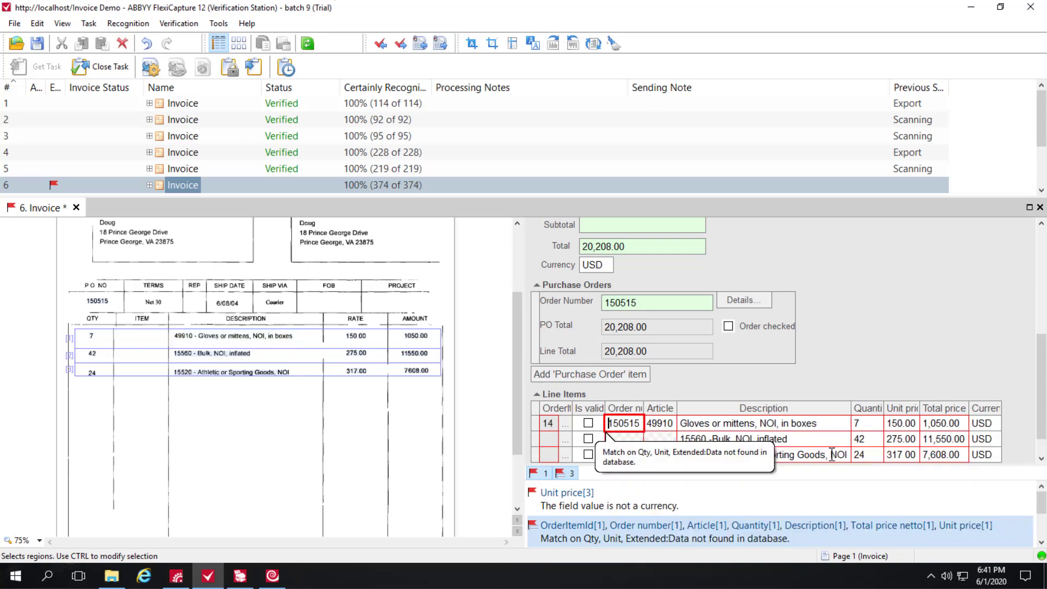
left_click(629, 438)
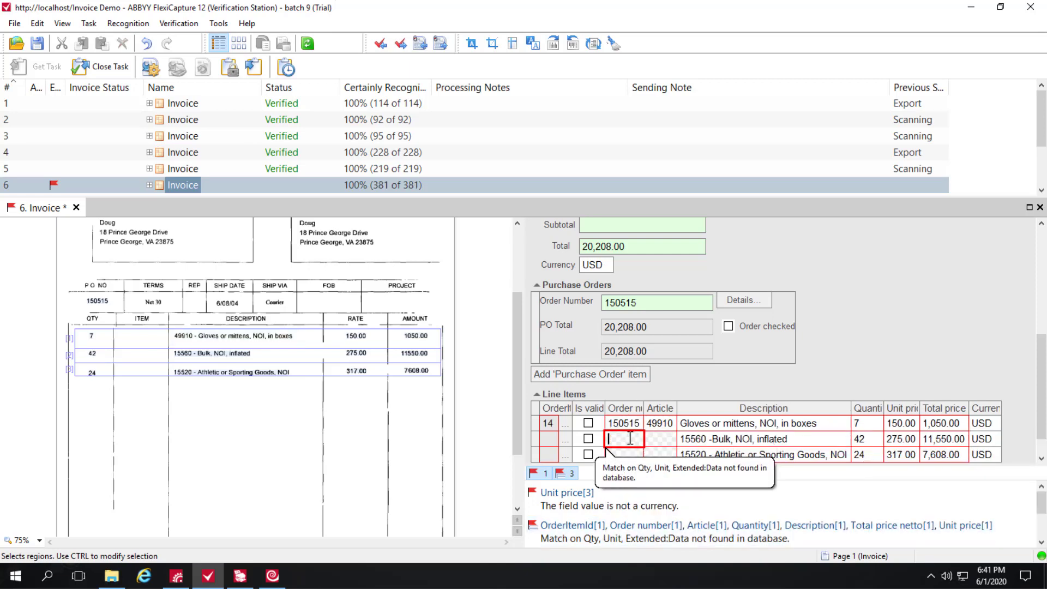
type("150")
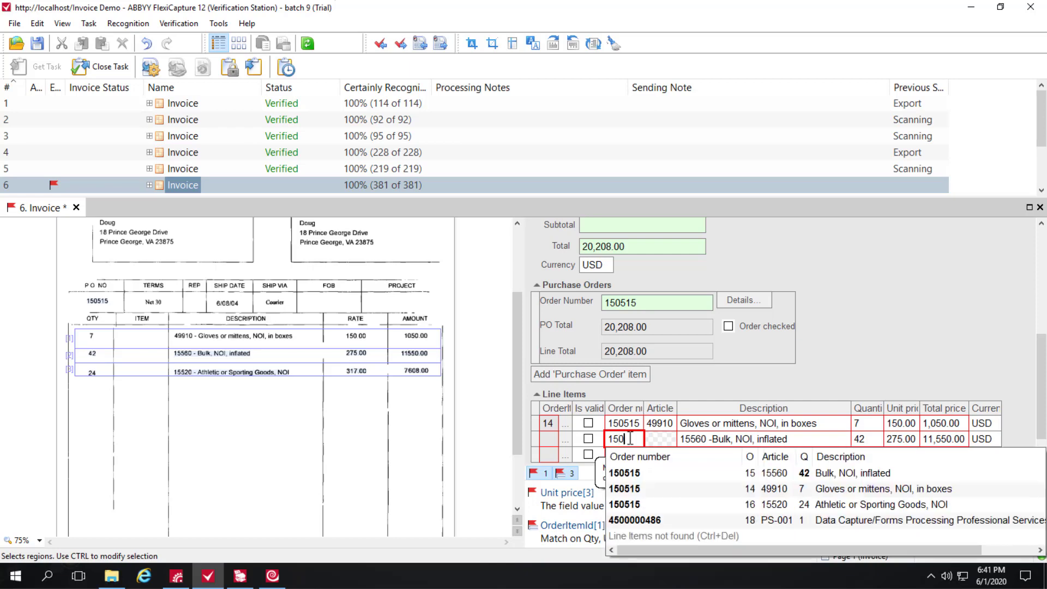
left_click(842, 475)
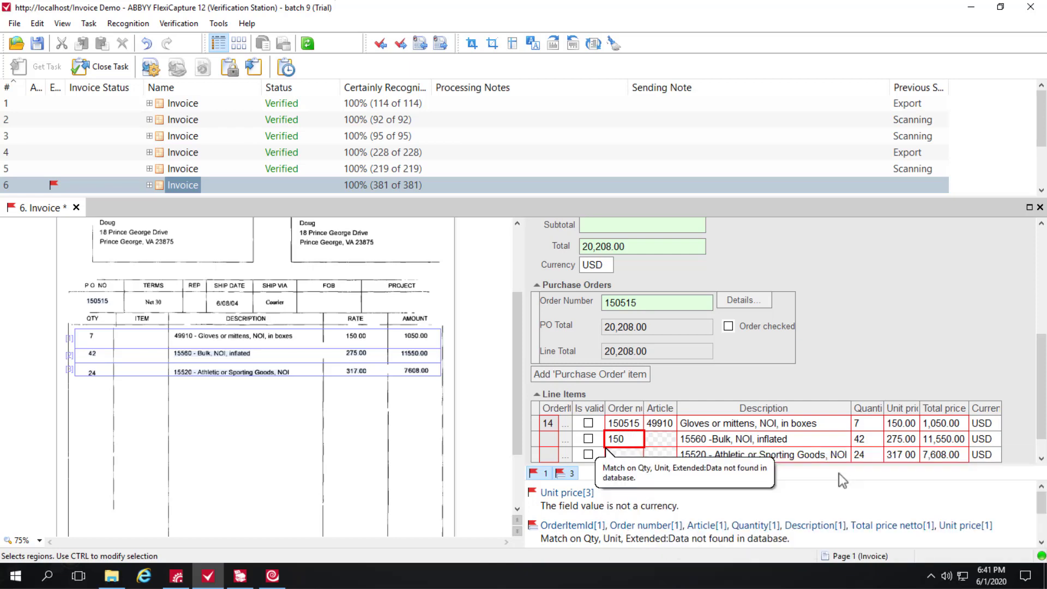
type("5")
left_click(633, 453)
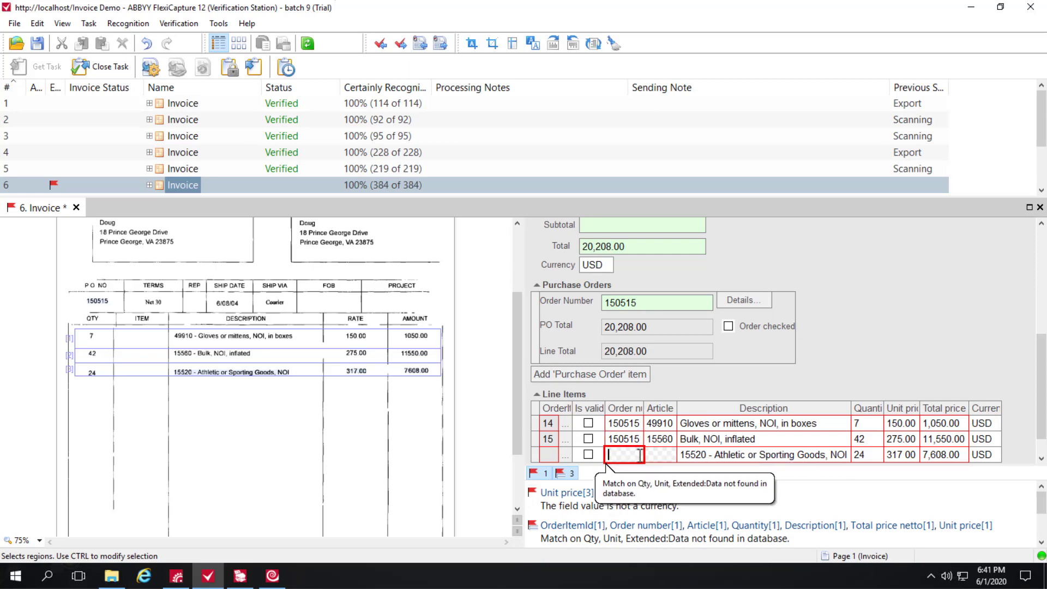
type("150")
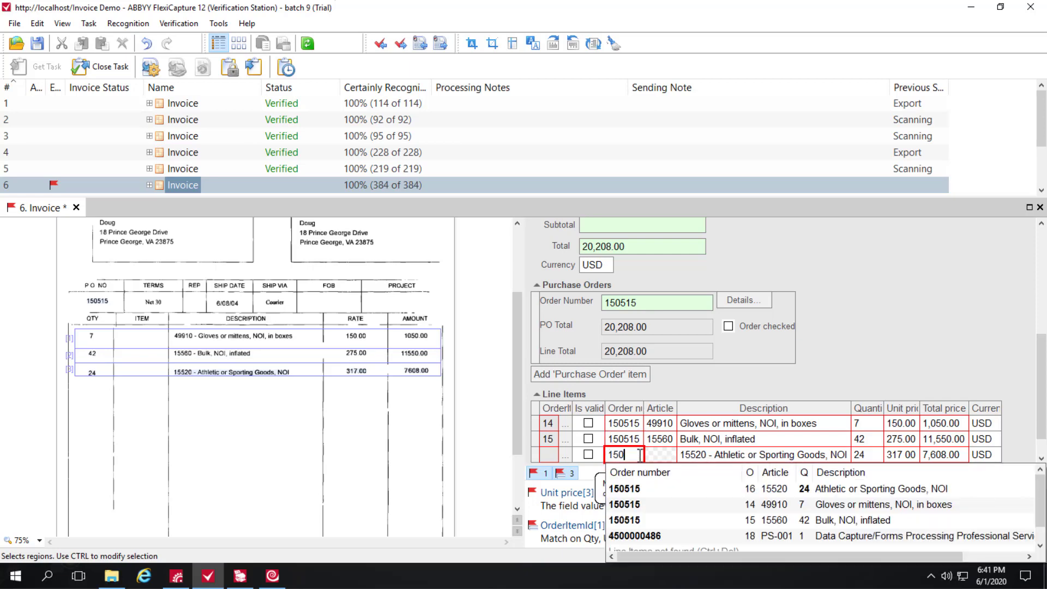
left_click(826, 490)
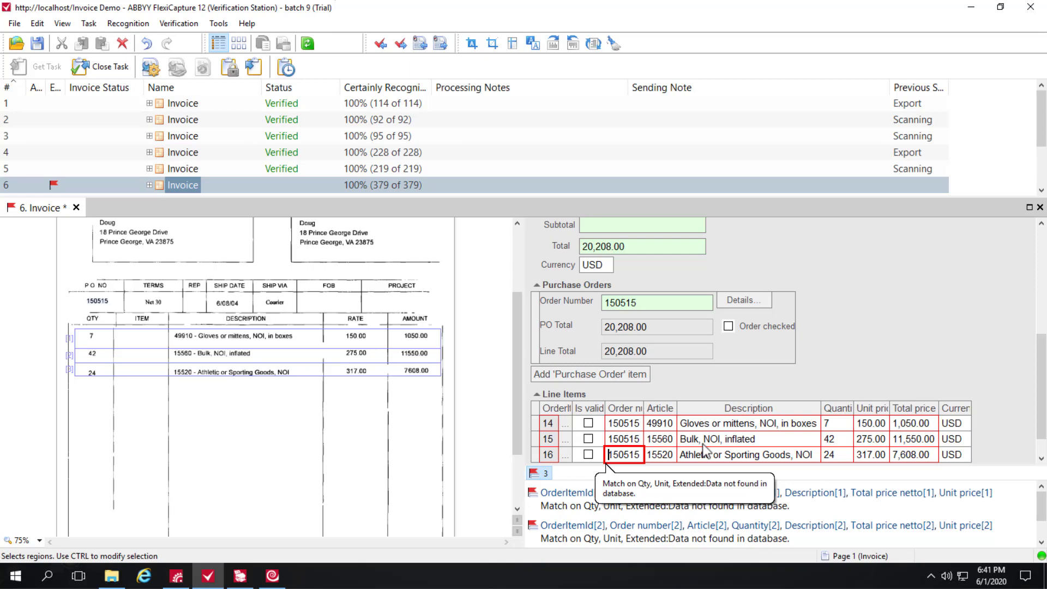
Confirm line 14's PO item match and mark lines 15 and 16 as valid
left_click(564, 431)
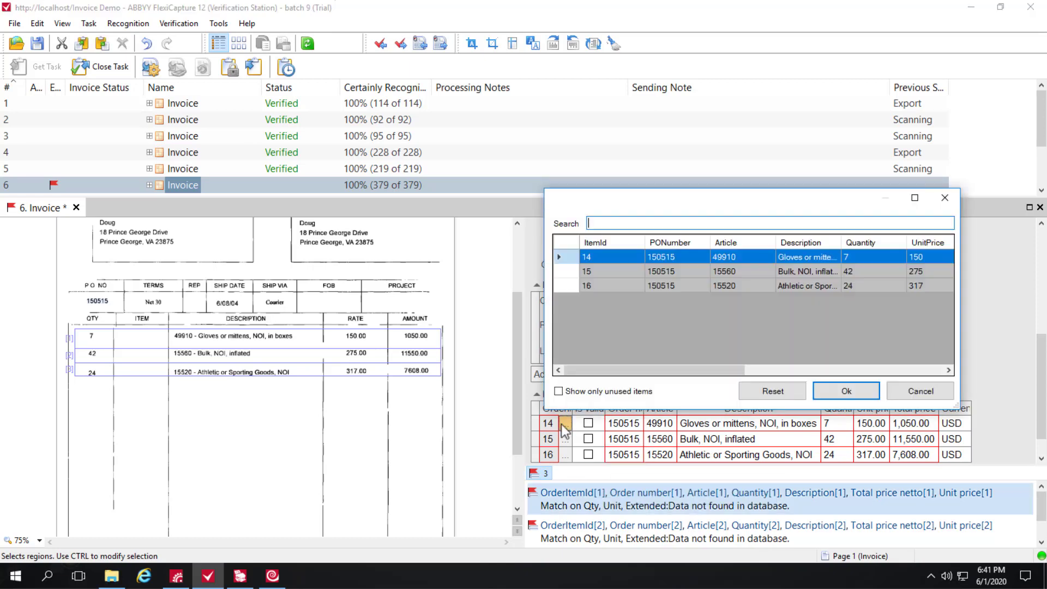
left_click(842, 392)
left_click(588, 438)
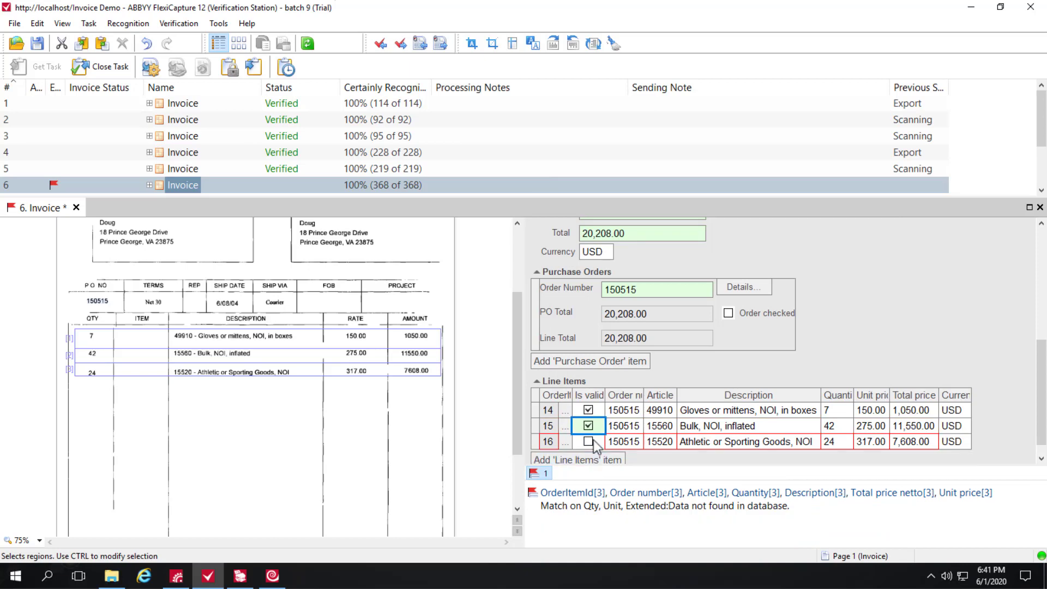
left_click(588, 442)
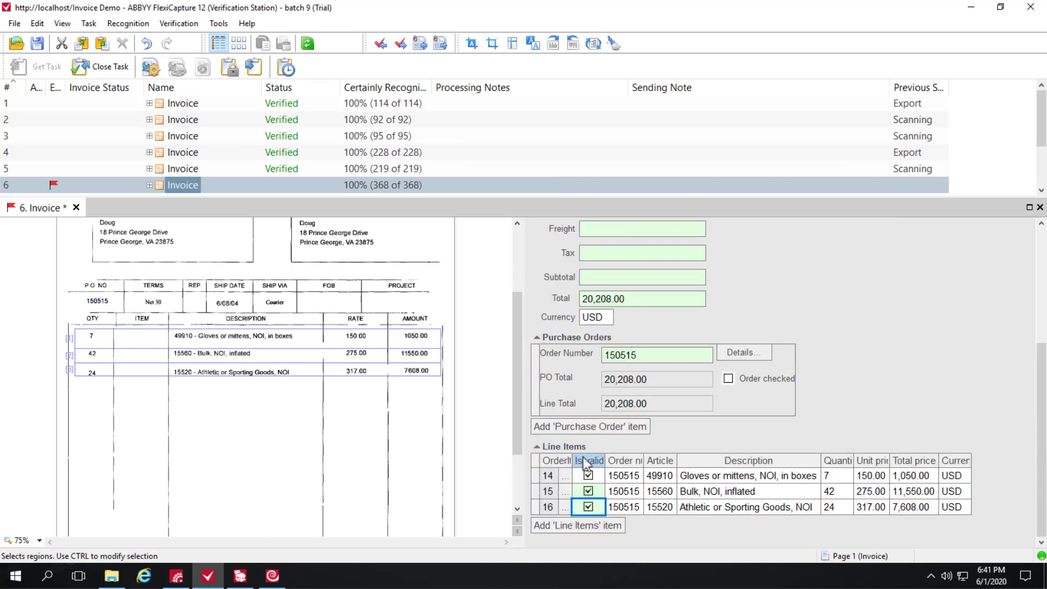
Move to invoice 8, match its USB drive line to database item 17, and save it as Verified
key("Return")
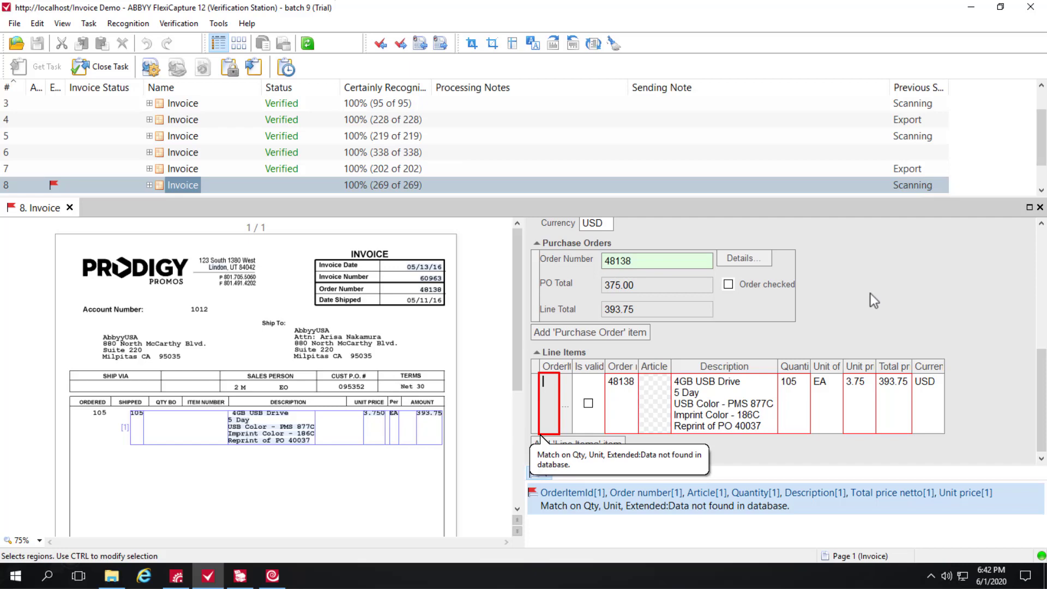
left_click(568, 411)
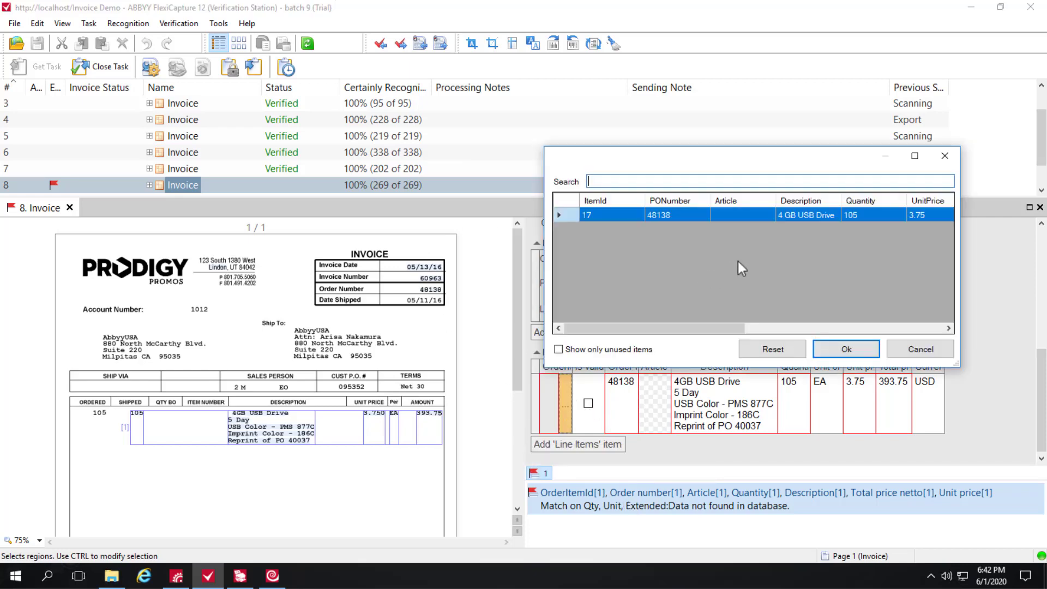
left_click(854, 350)
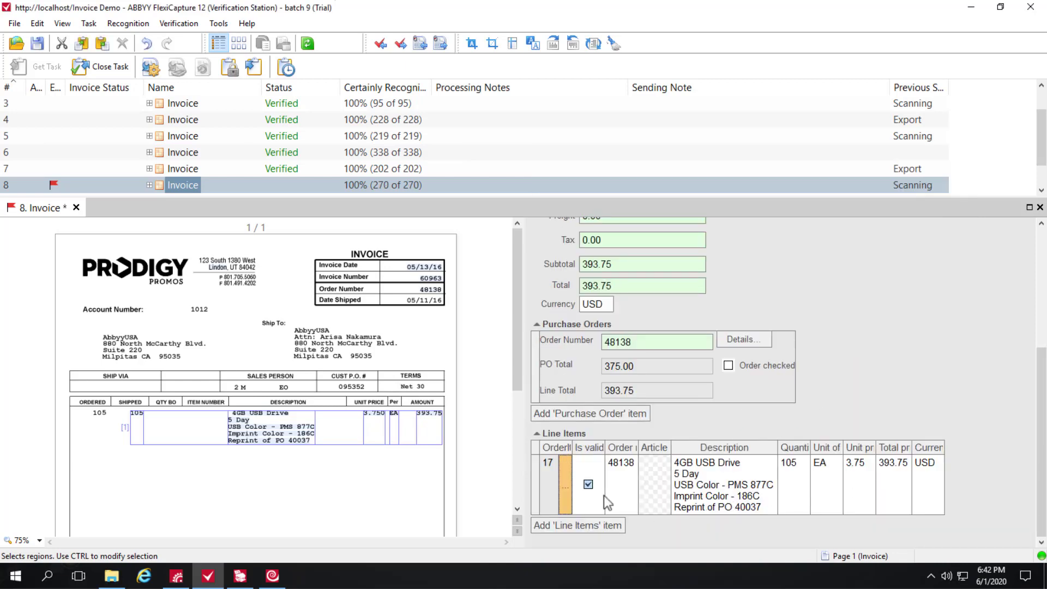
scroll(596, 497, "up", 2)
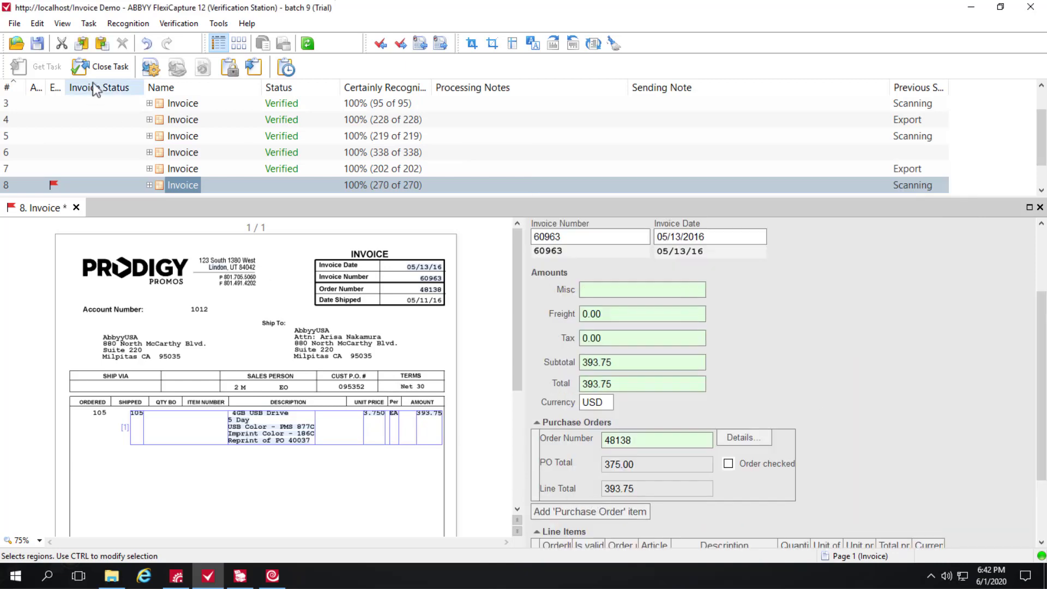
key("ctrl+s")
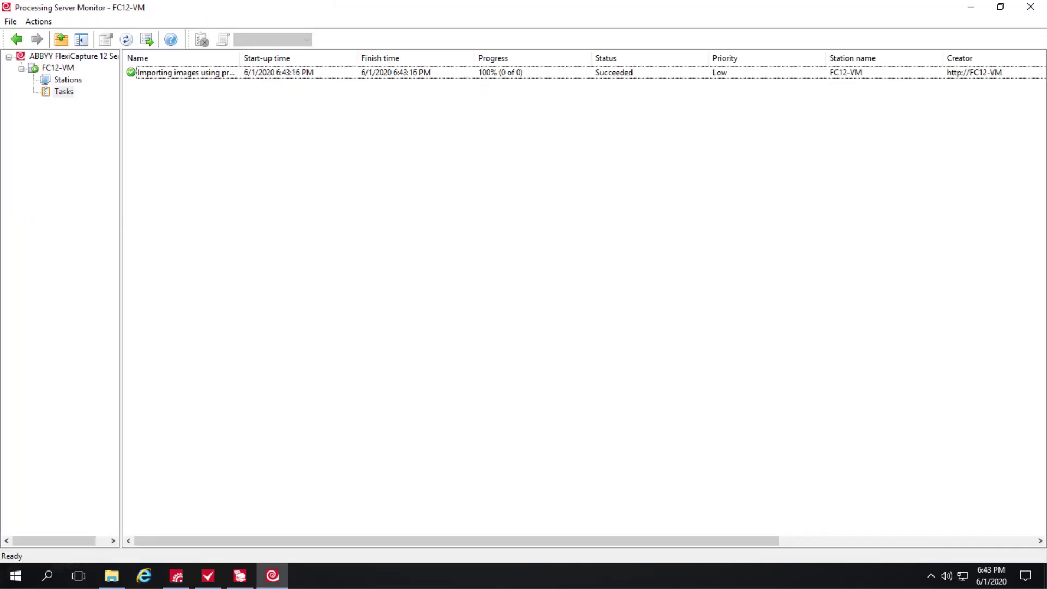
Bring up File Explorer showing the ABBYY Training ExportFolder
left_click(111, 576)
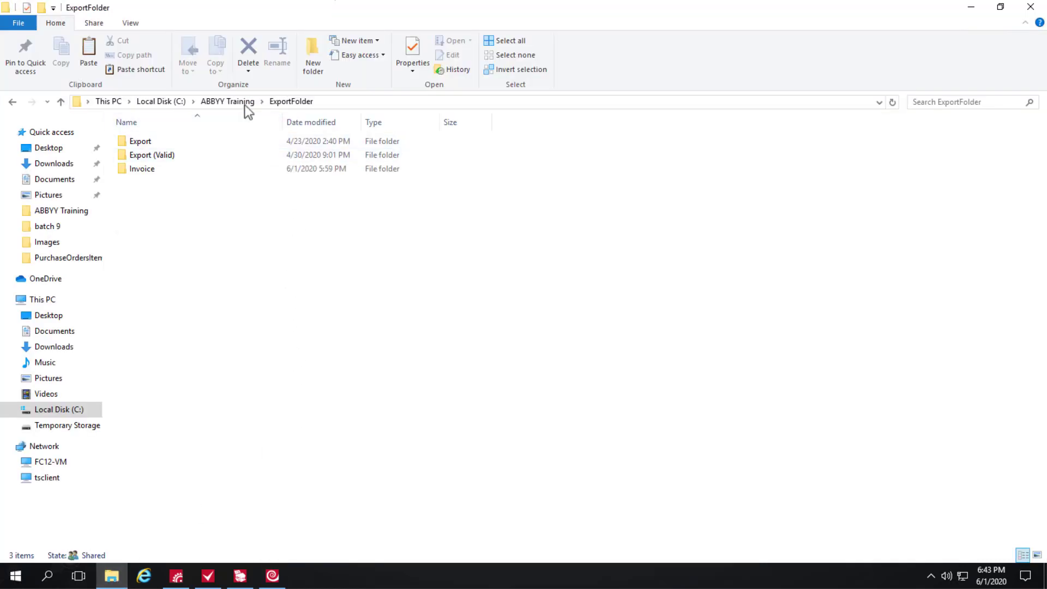
Open the Invoice folder in ExportFolder to reveal its CSV, XLS and XML subfolders
double_click(151, 171)
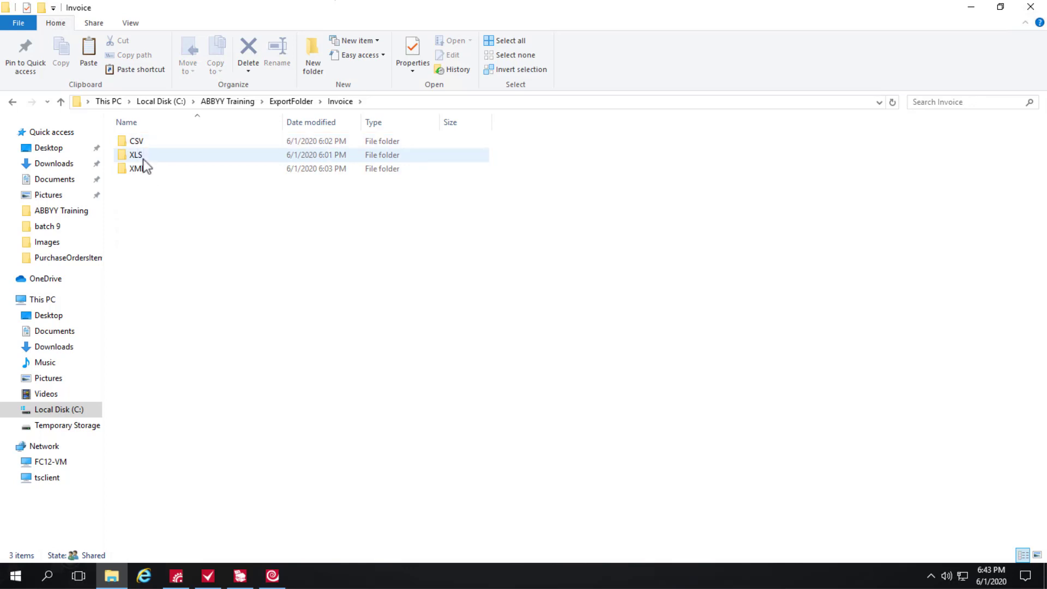
mouse_move(137, 168)
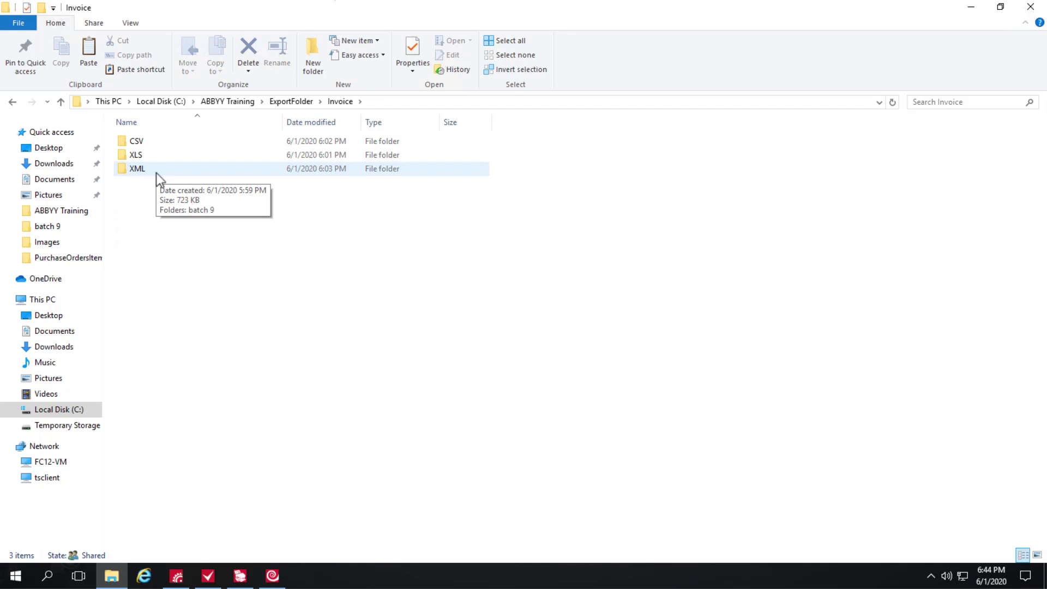
Open Data_1.csv from the CSV batch 9 folder, check its contents, then close it
double_click(130, 141)
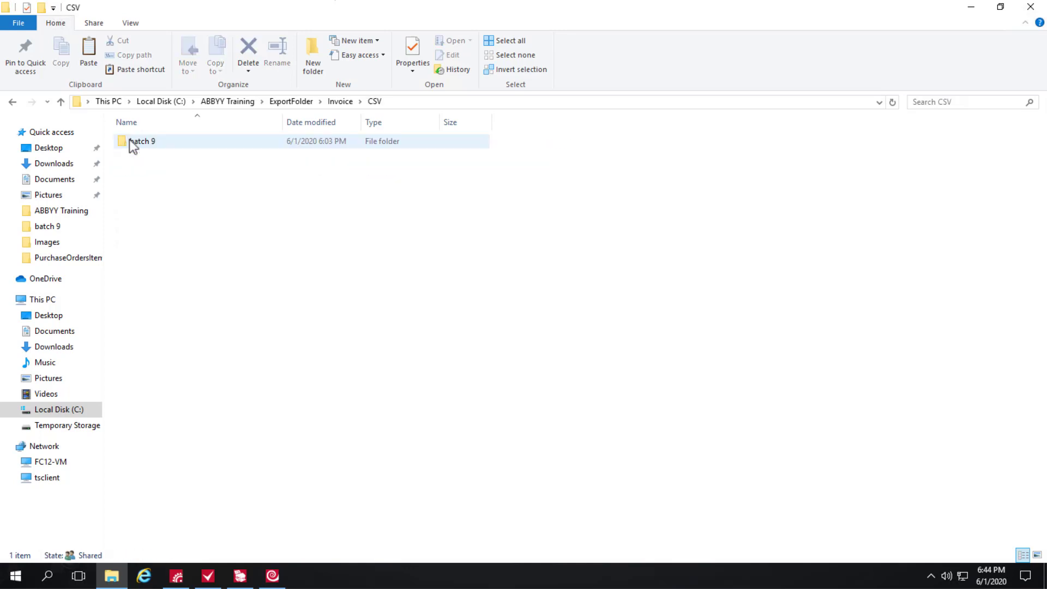
double_click(132, 143)
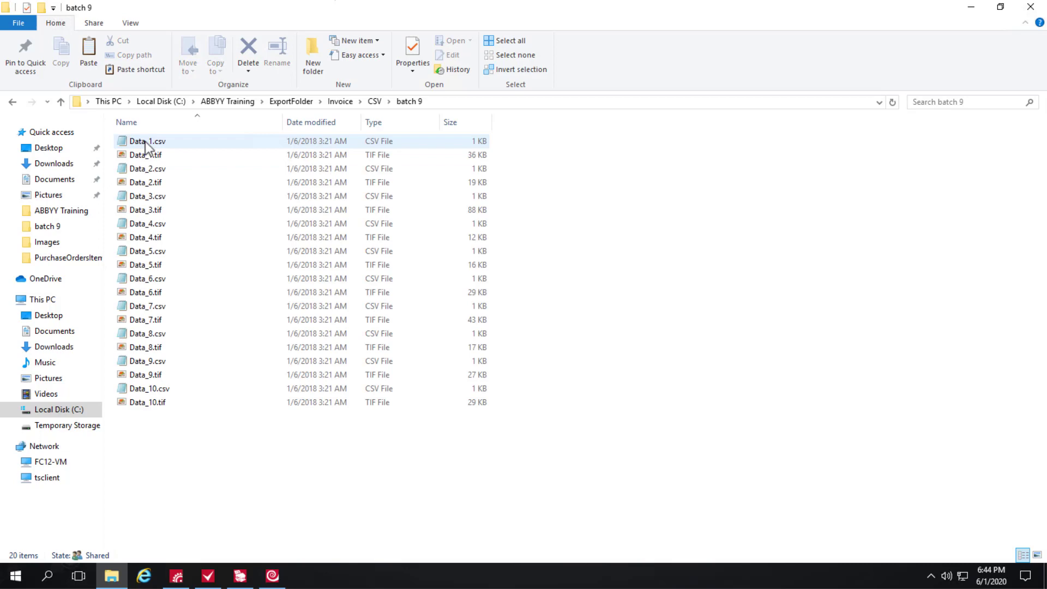
double_click(144, 142)
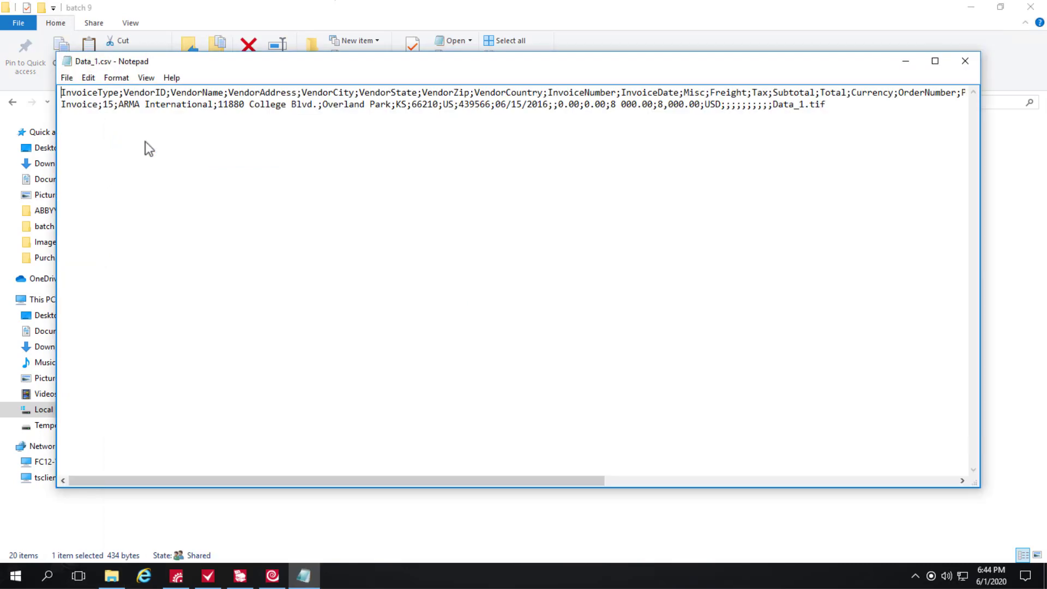
left_click(965, 61)
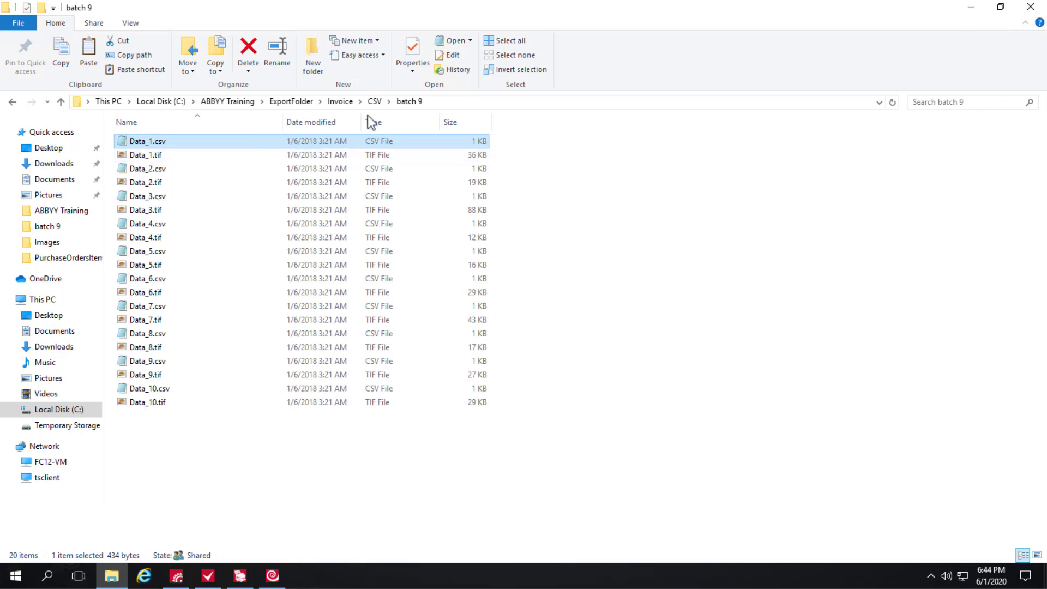
Go back to the Invoice folder and into the XLS batch 9 folder
left_click(374, 100)
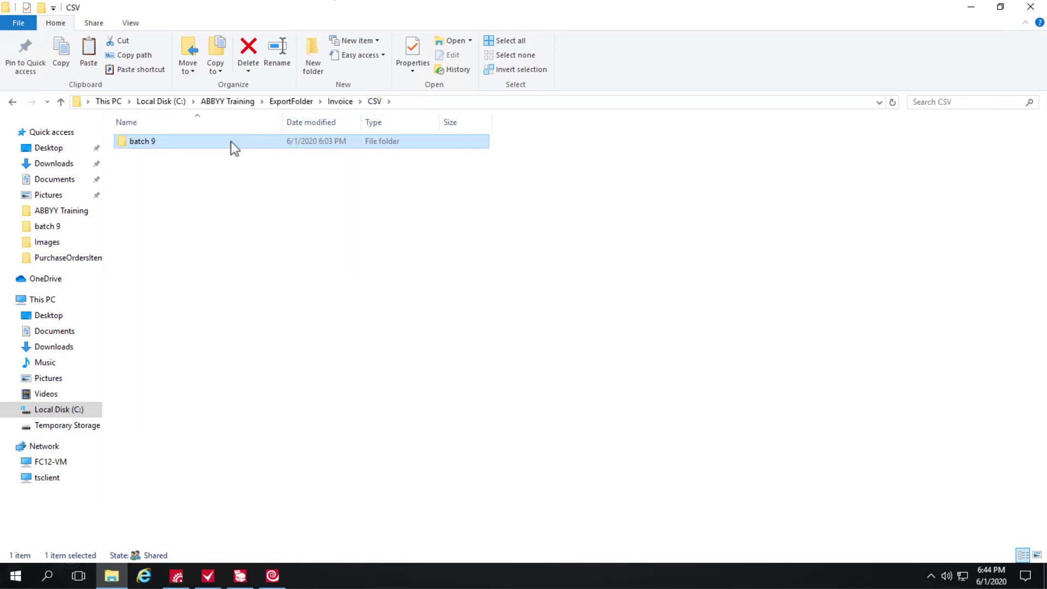
left_click(340, 103)
double_click(137, 155)
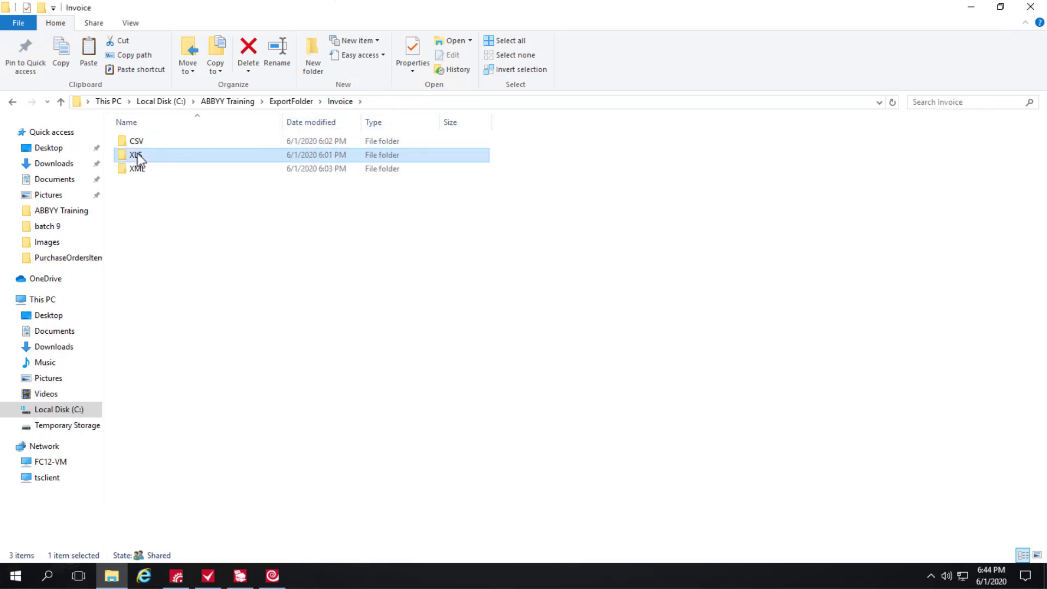
double_click(143, 143)
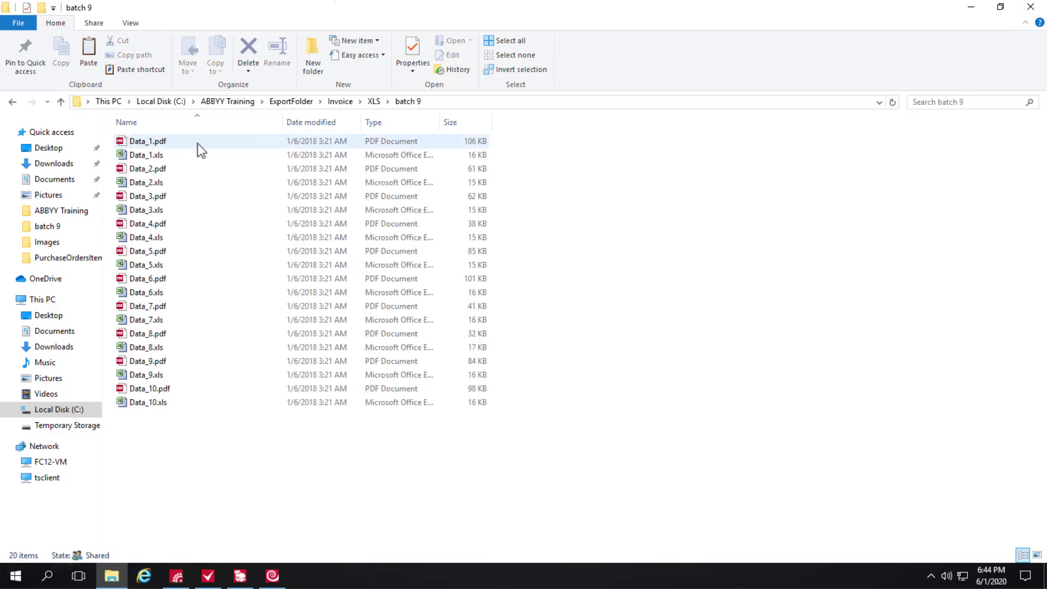
Check Data_1.xls, close it and Excel Viewer, and return to the Invoice folder
left_click(135, 154)
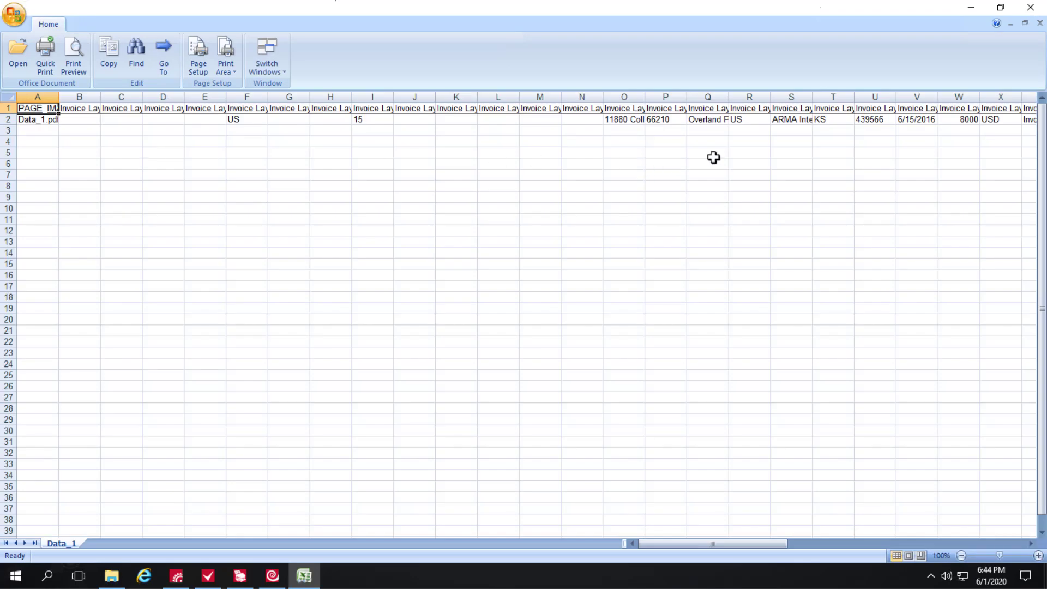
left_click(1039, 21)
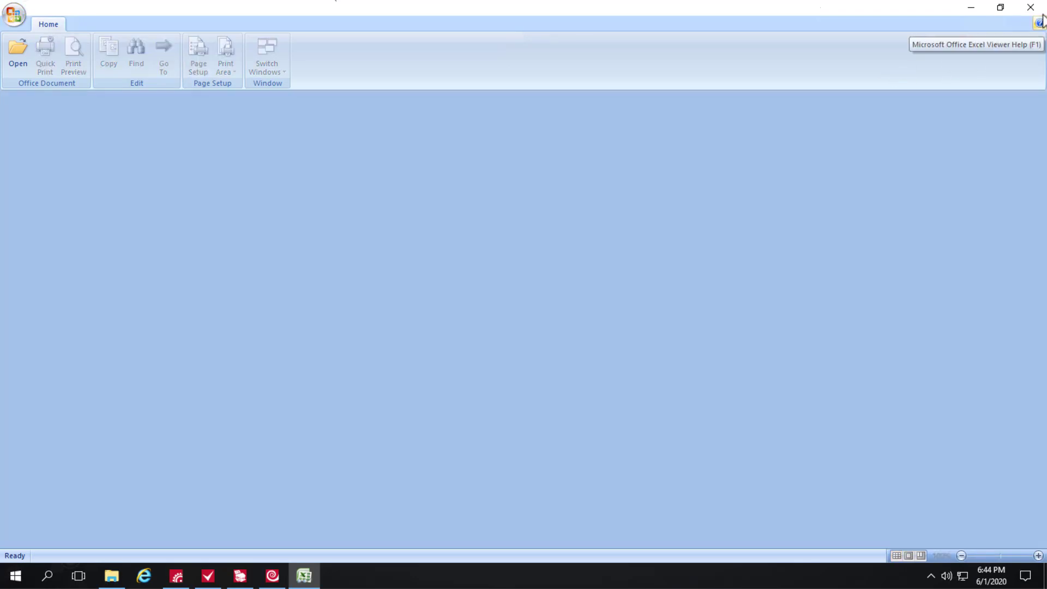
left_click(1030, 7)
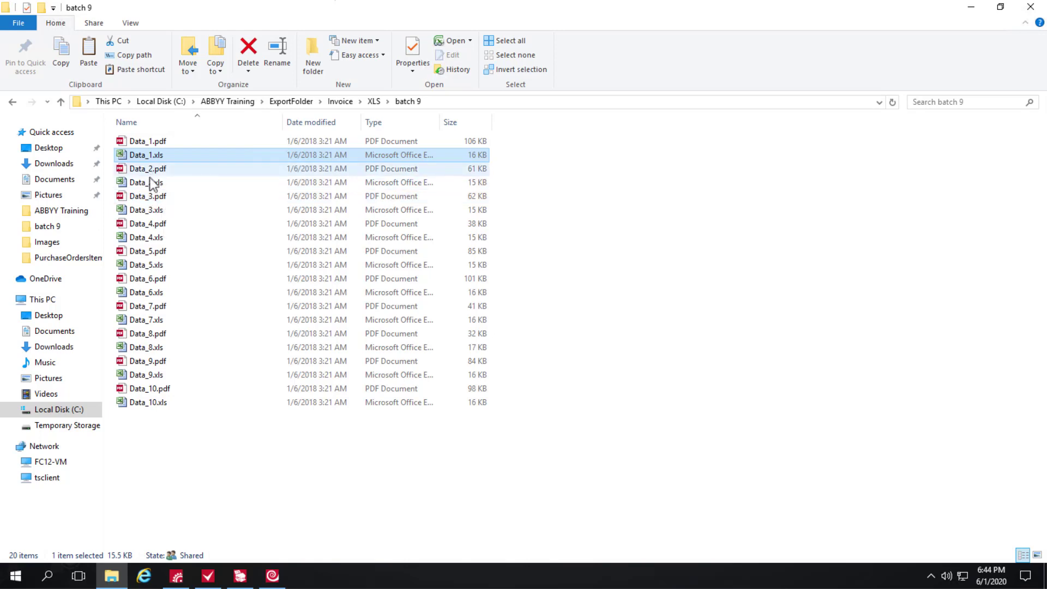
left_click(338, 101)
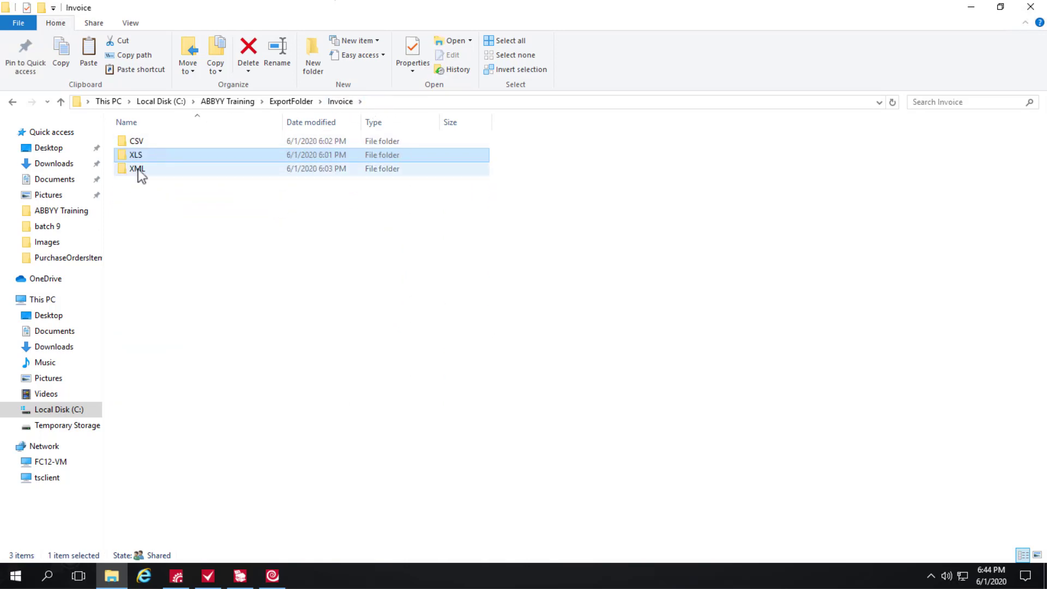
View Data_1.xml from the XML batch 9 folder in Internet Explorer, then close it
double_click(138, 169)
double_click(133, 142)
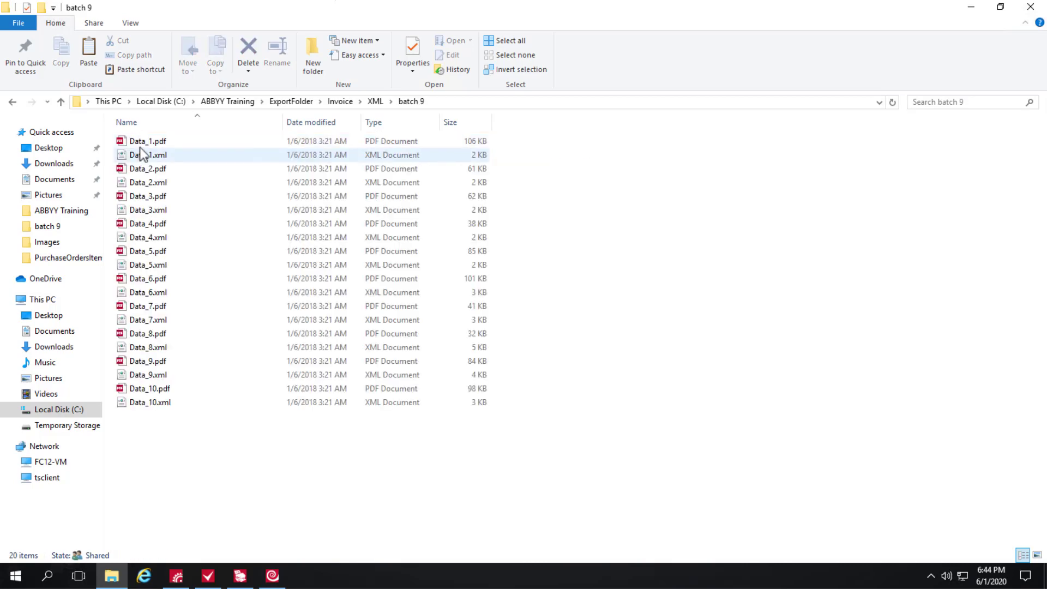
double_click(139, 154)
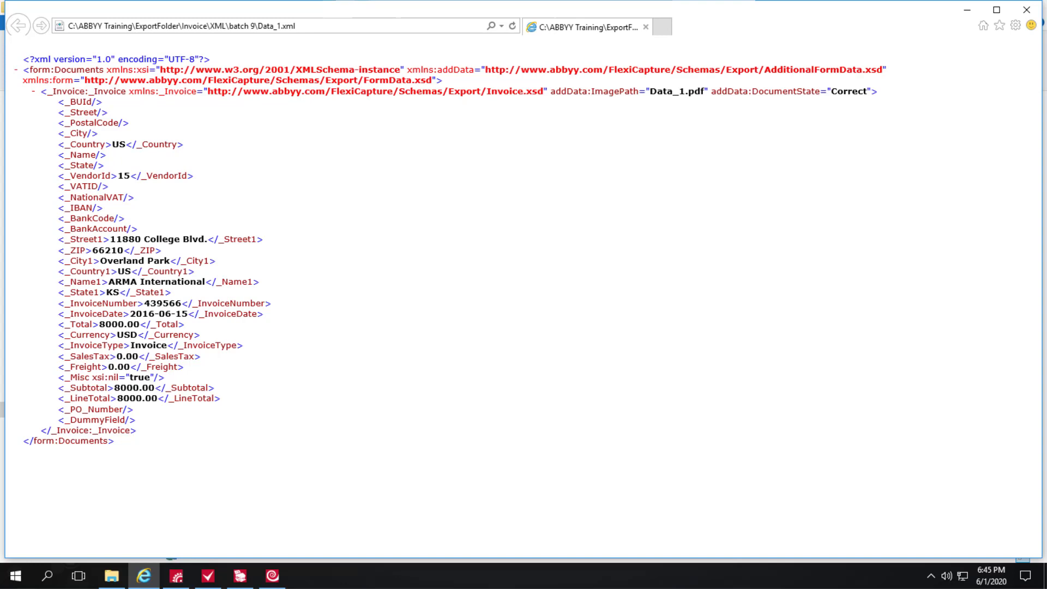
left_click(1027, 10)
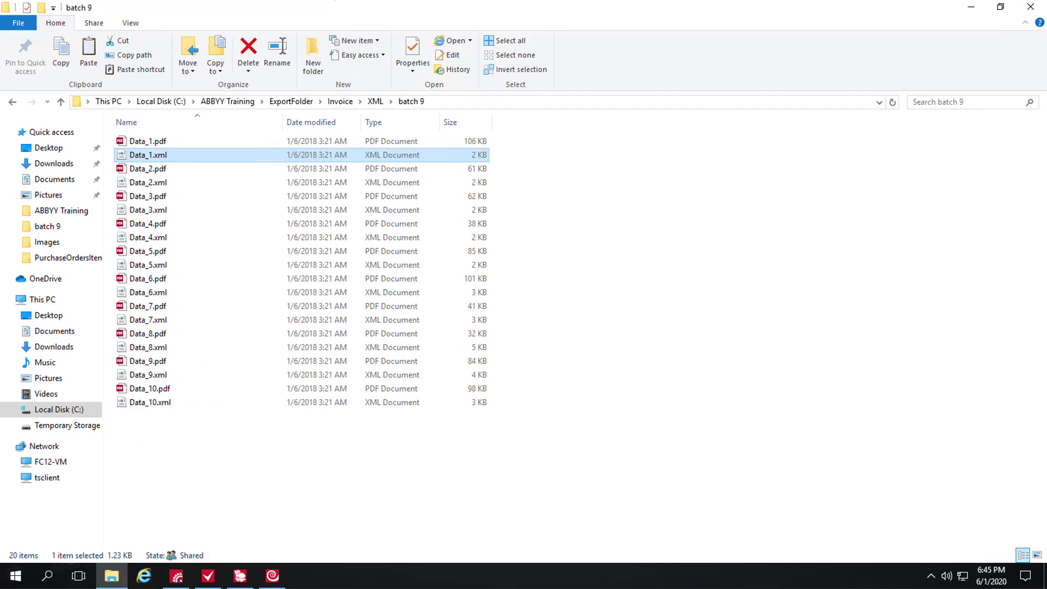